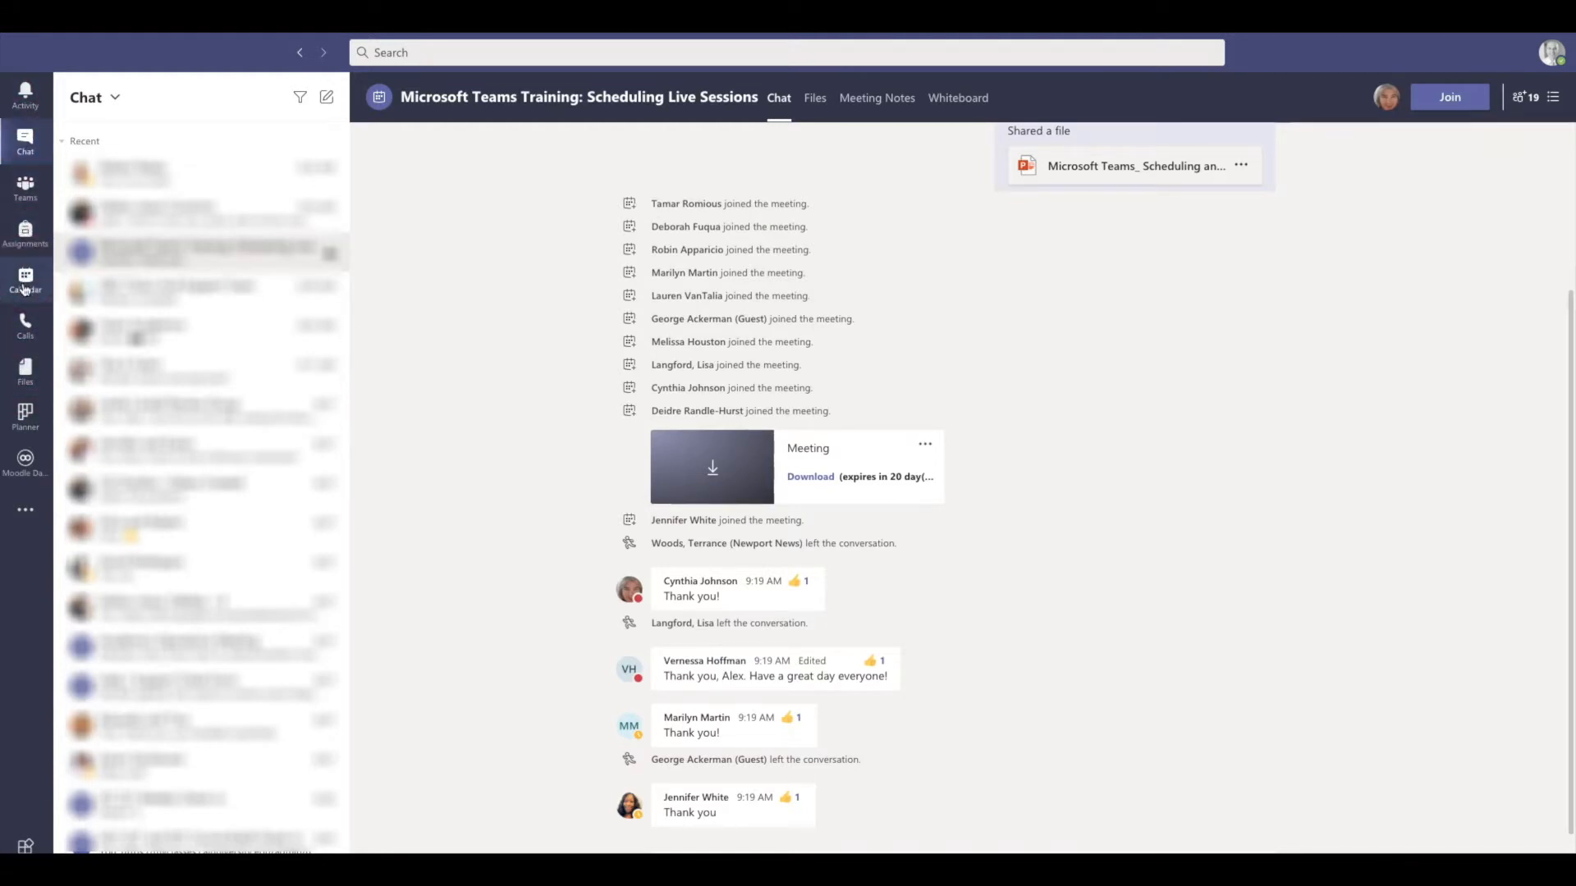
Step: Create a calendar meeting for Wednesday, August 26 at 12:30 PM titled "GRC 645 Term 6 DC 25 Weekly Live Sessions"
{"action": "left_click", "coordinate": [24, 288]}
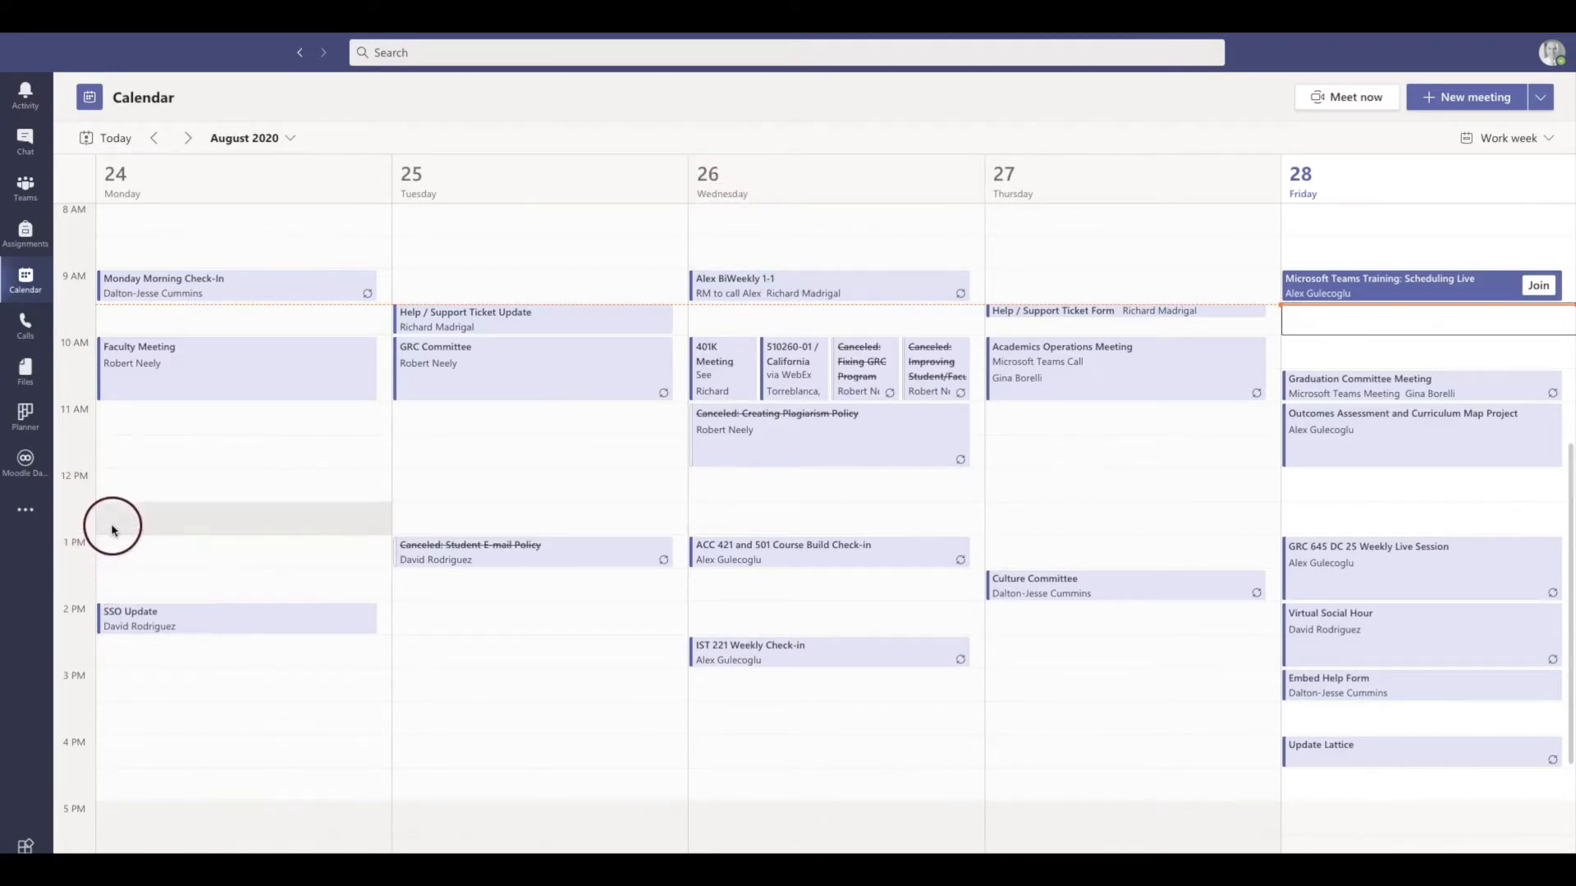
{"action": "left_click", "coordinate": [803, 521]}
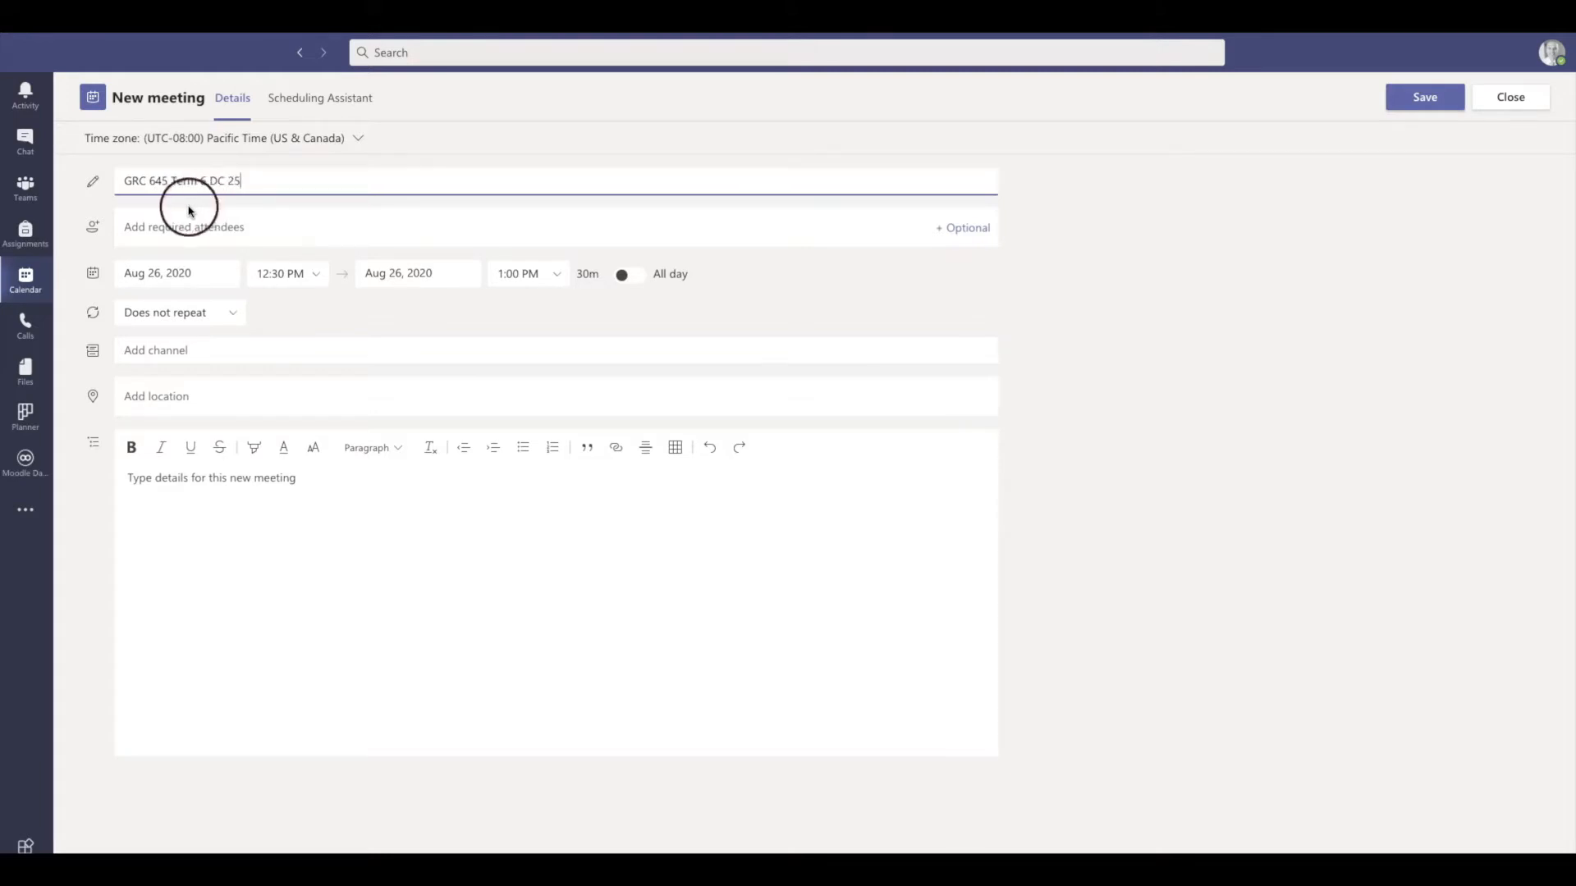
{"action": "left_click_drag", "start_coordinate": [121, 182], "coordinate": [250, 184]}
{"action": "left_click", "coordinate": [250, 184]}
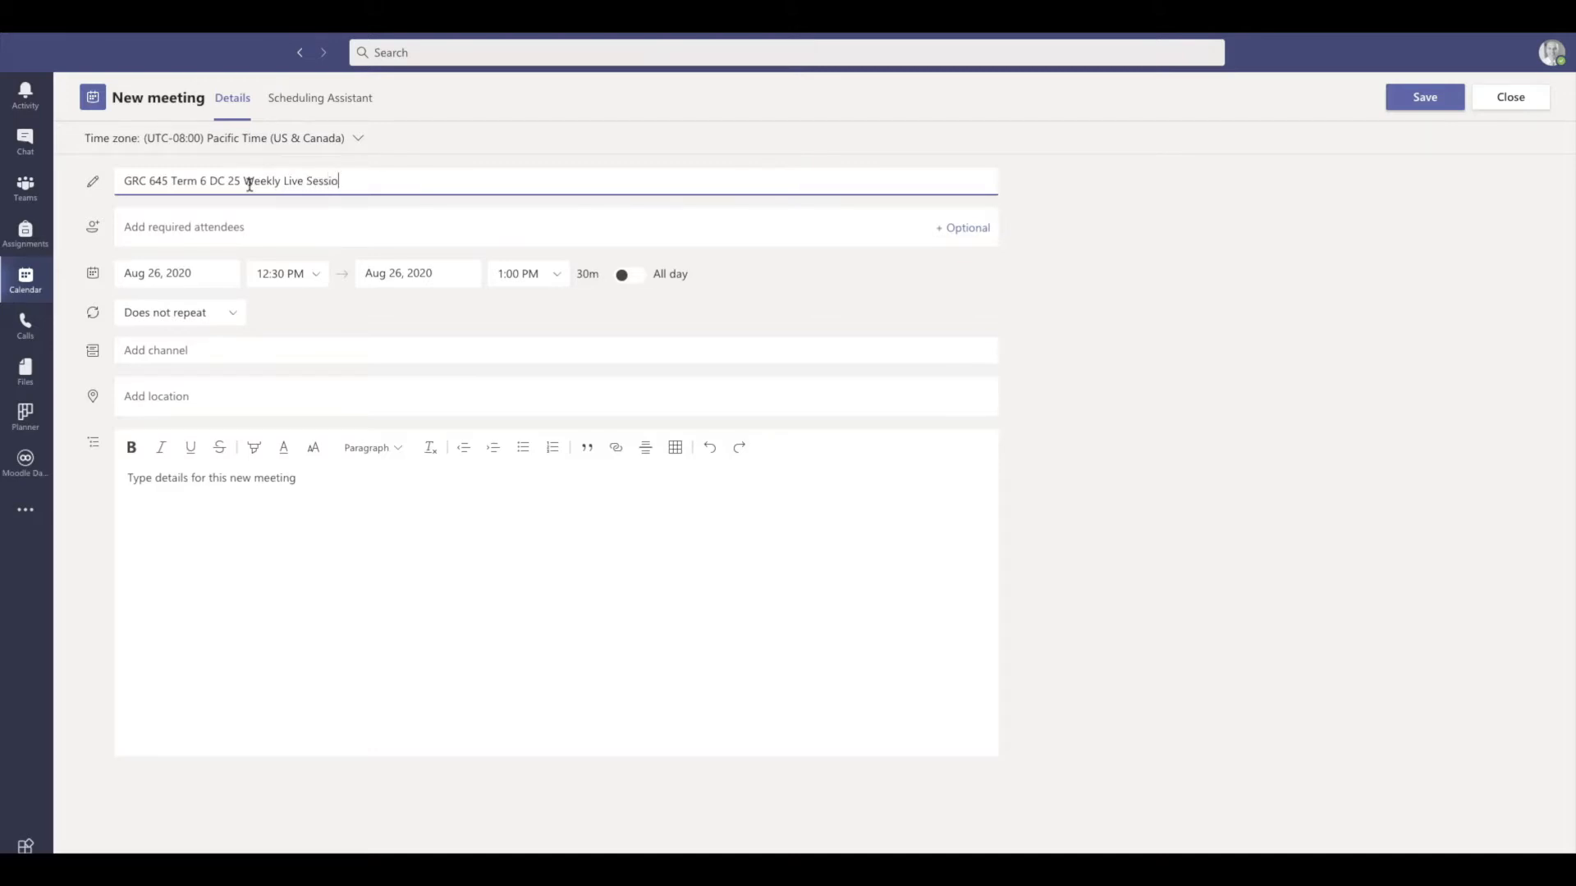
Step: Add three people from the directory as required attendees of the new meeting
{"action": "left_click", "coordinate": [219, 227]}
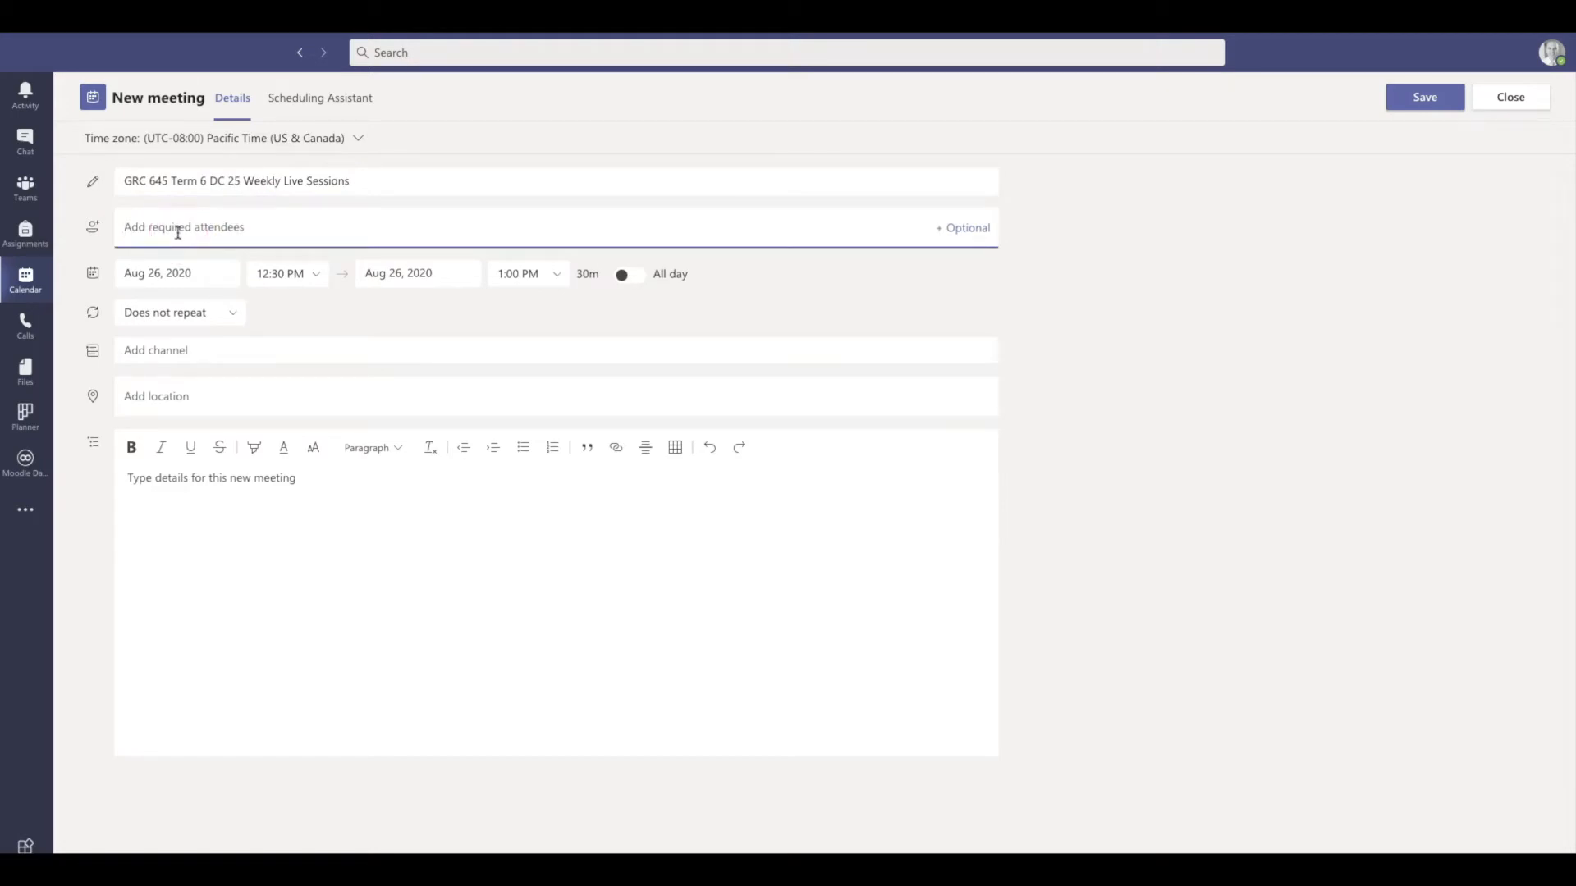
{"action": "type", "text": "Da"}
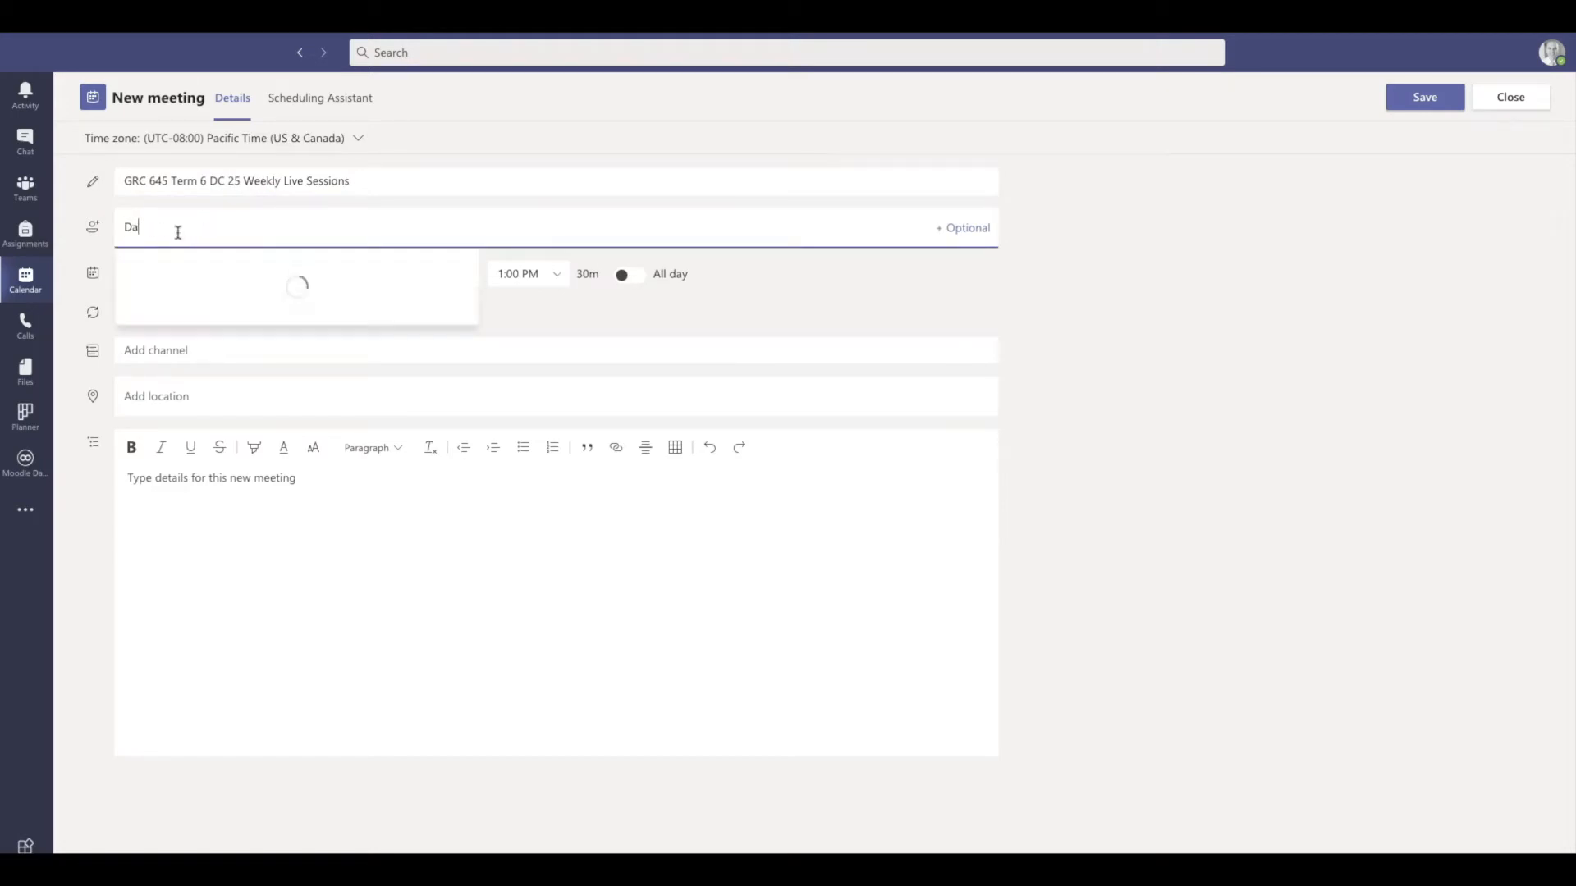
{"action": "left_click", "coordinate": [219, 257]}
{"action": "type", "text": "dal"}
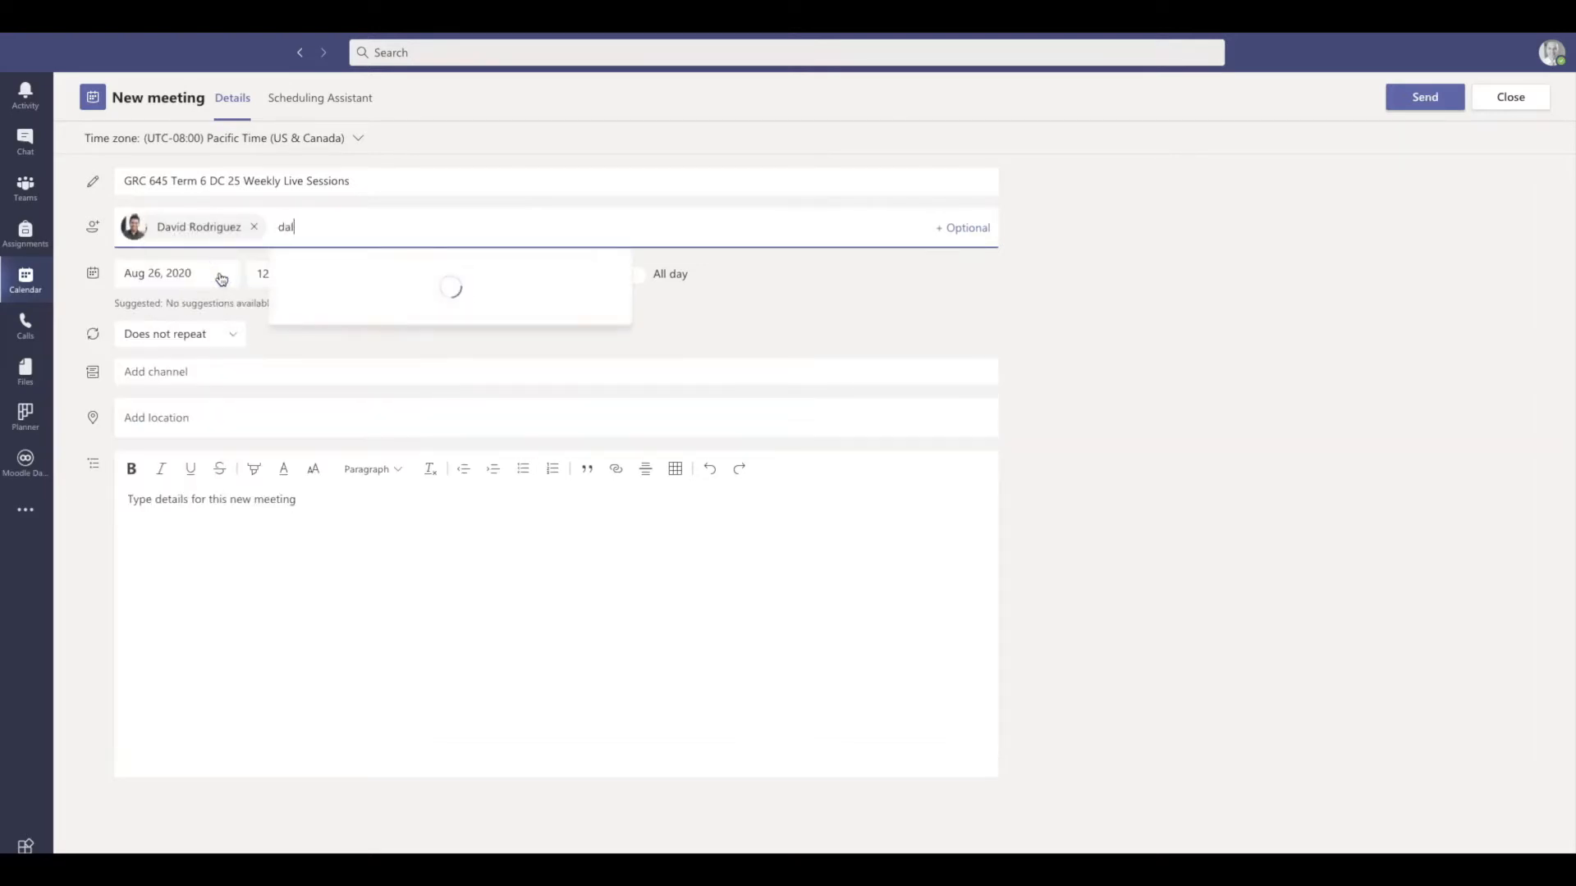
{"action": "left_click", "coordinate": [364, 274]}
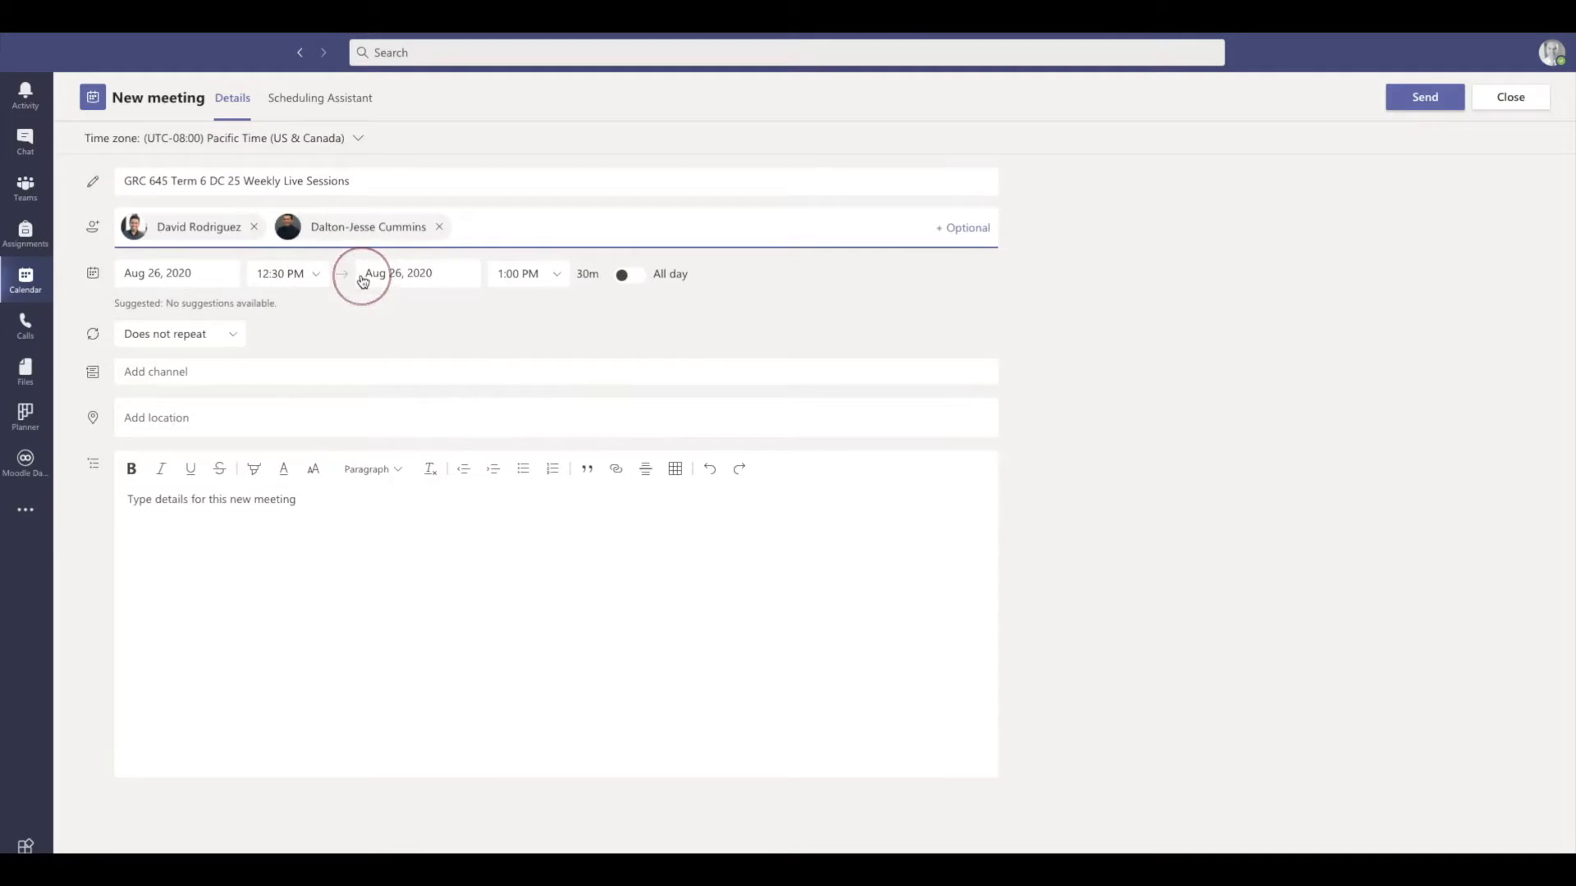
{"action": "type", "text": "gian"}
{"action": "key", "text": "BackSpace"}
{"action": "key", "text": "BackSpace"}
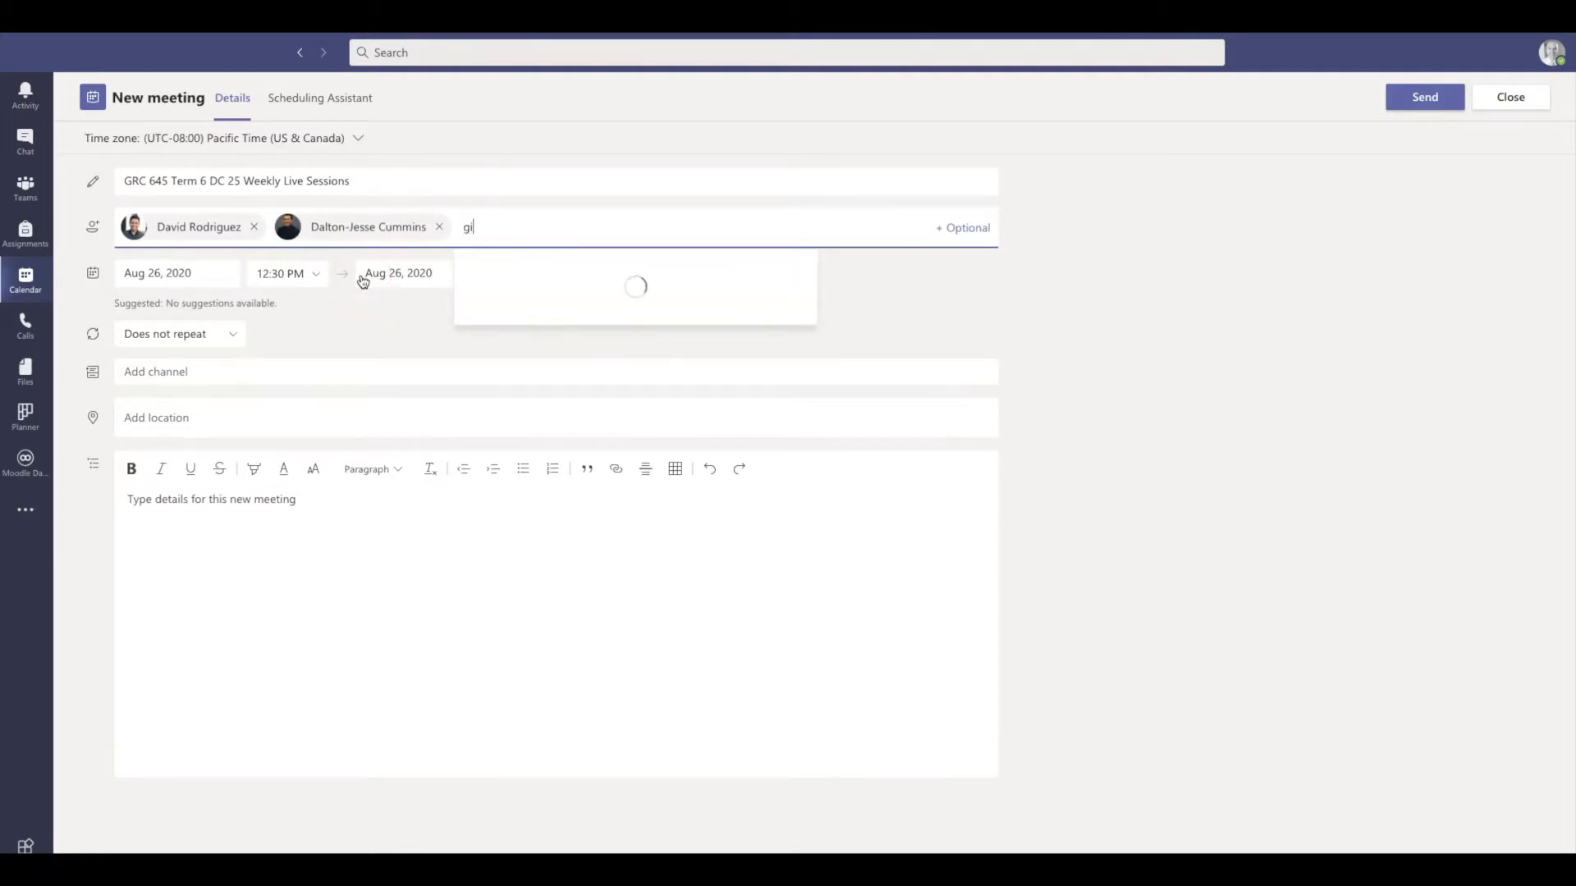
{"action": "type", "text": "na"}
{"action": "left_click", "coordinate": [501, 261]}
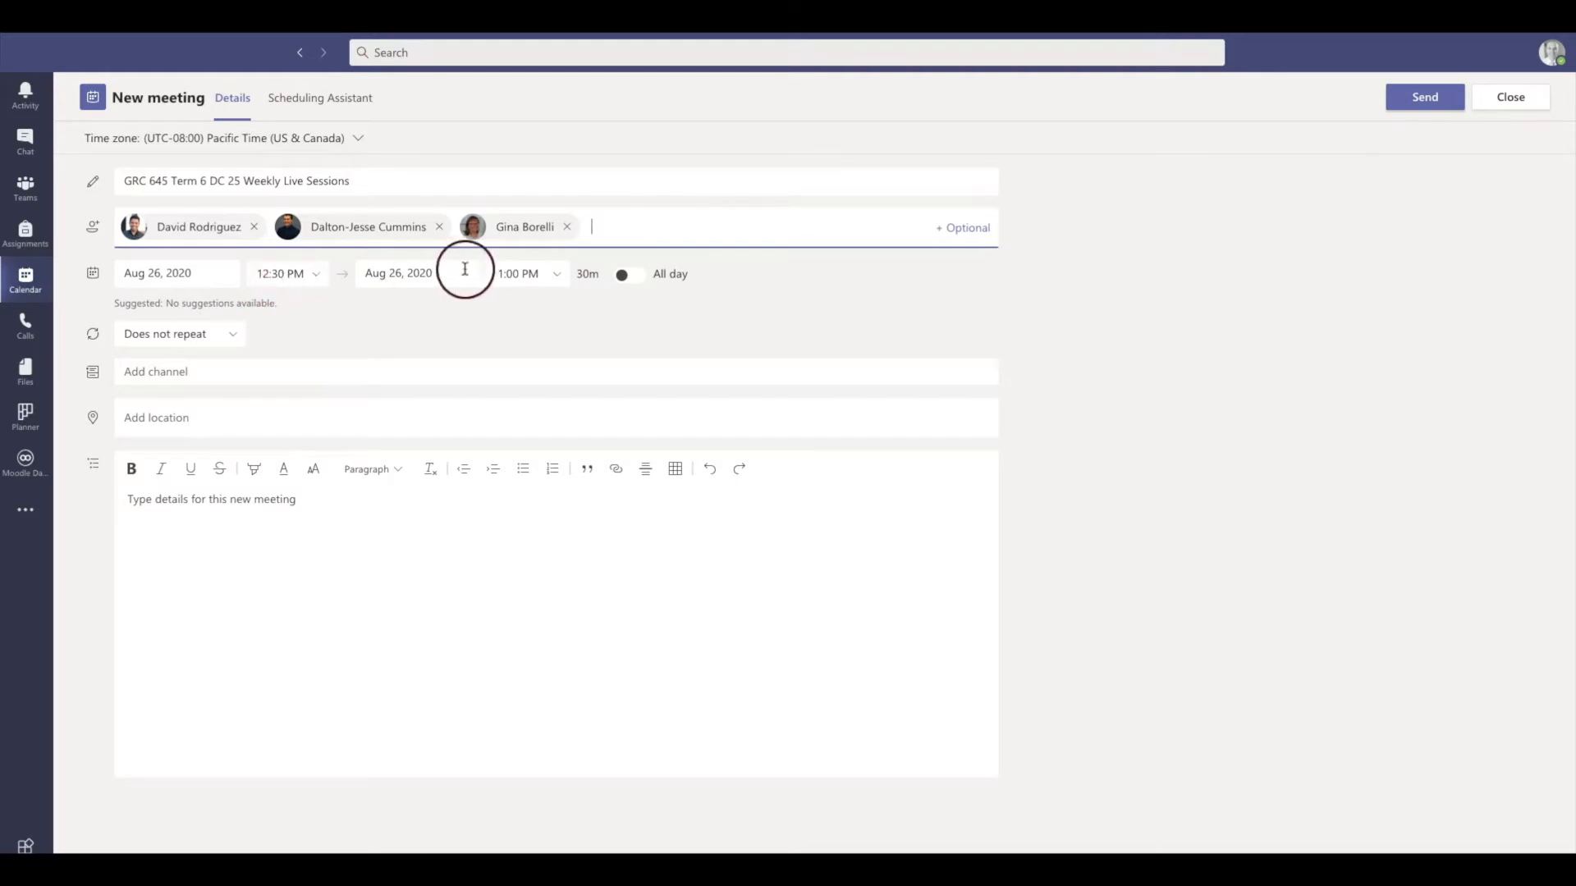
Step: Set the meeting's end time to 1:30 PM and give it a custom recurrence of every 1 week
{"action": "left_click", "coordinate": [554, 275]}
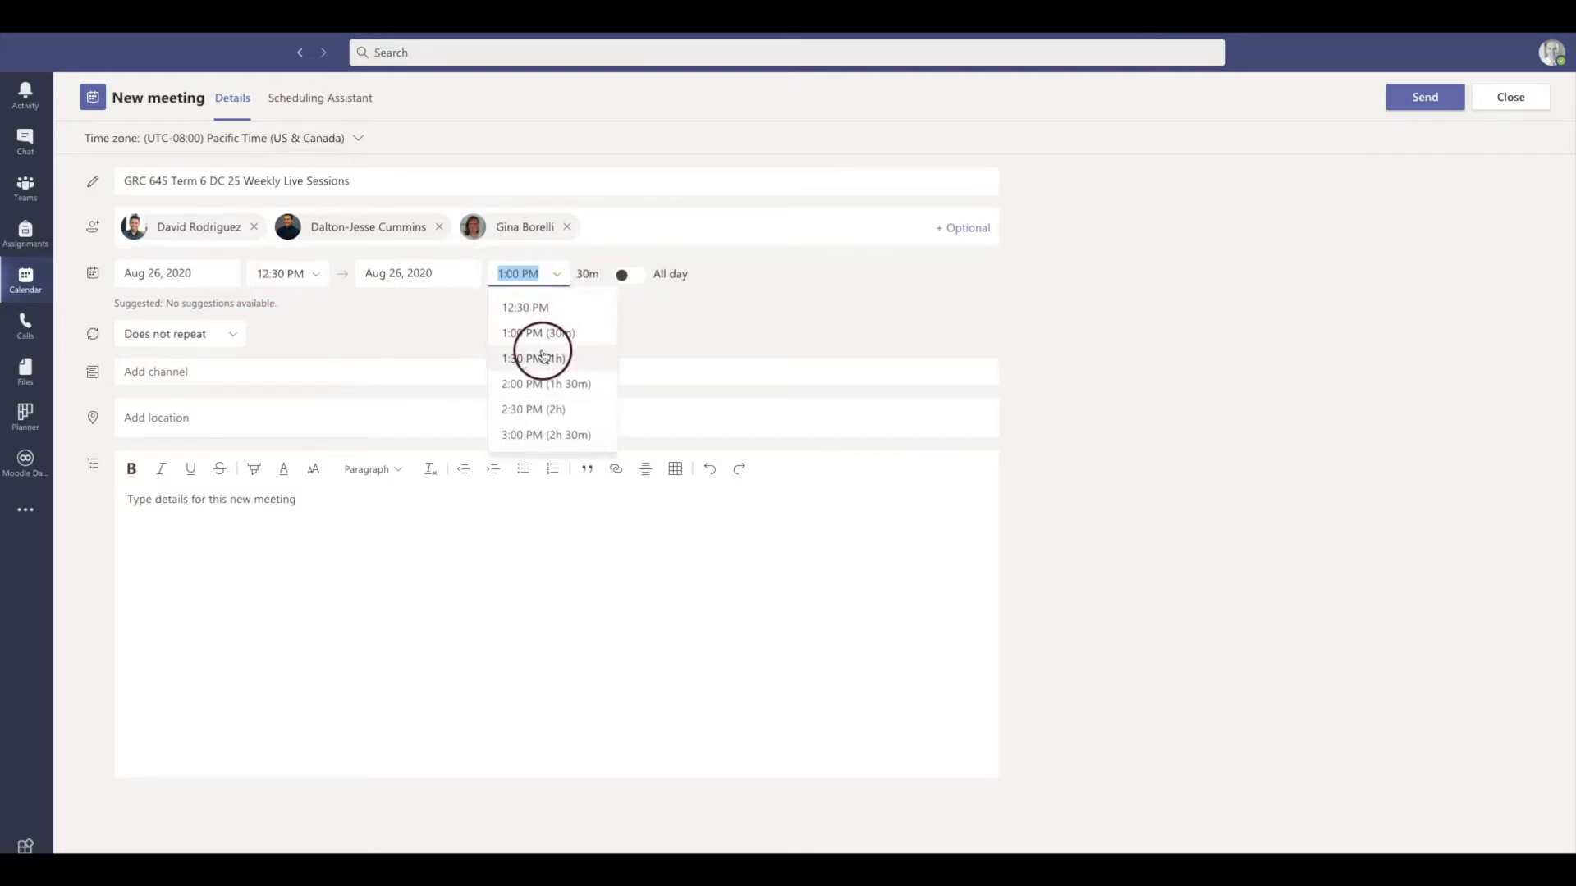
{"action": "left_click", "coordinate": [538, 358]}
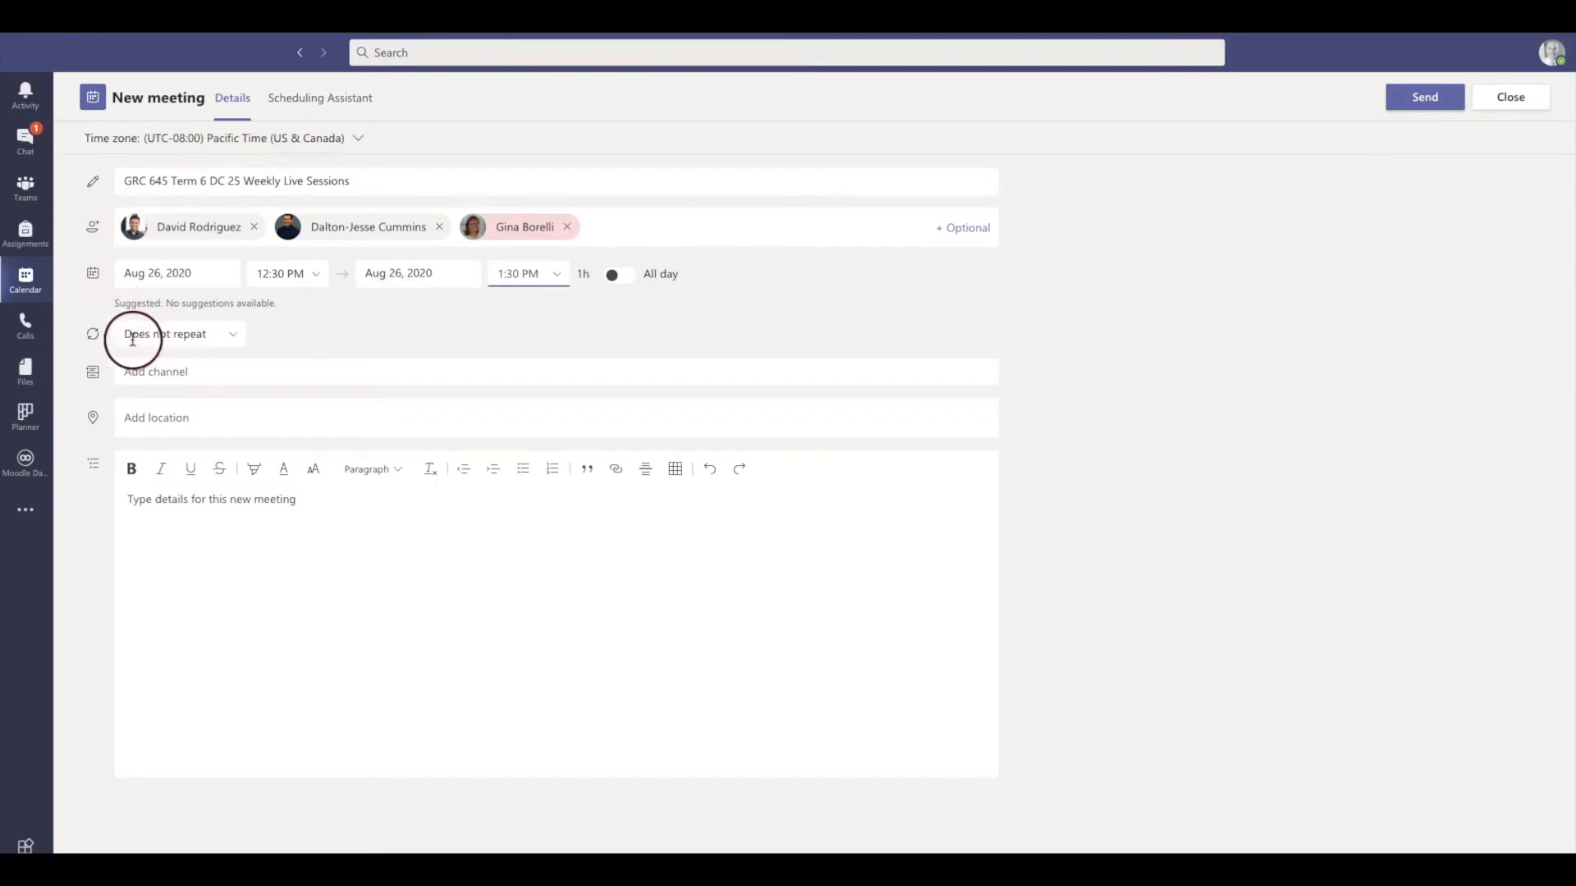
{"action": "left_click", "coordinate": [231, 336]}
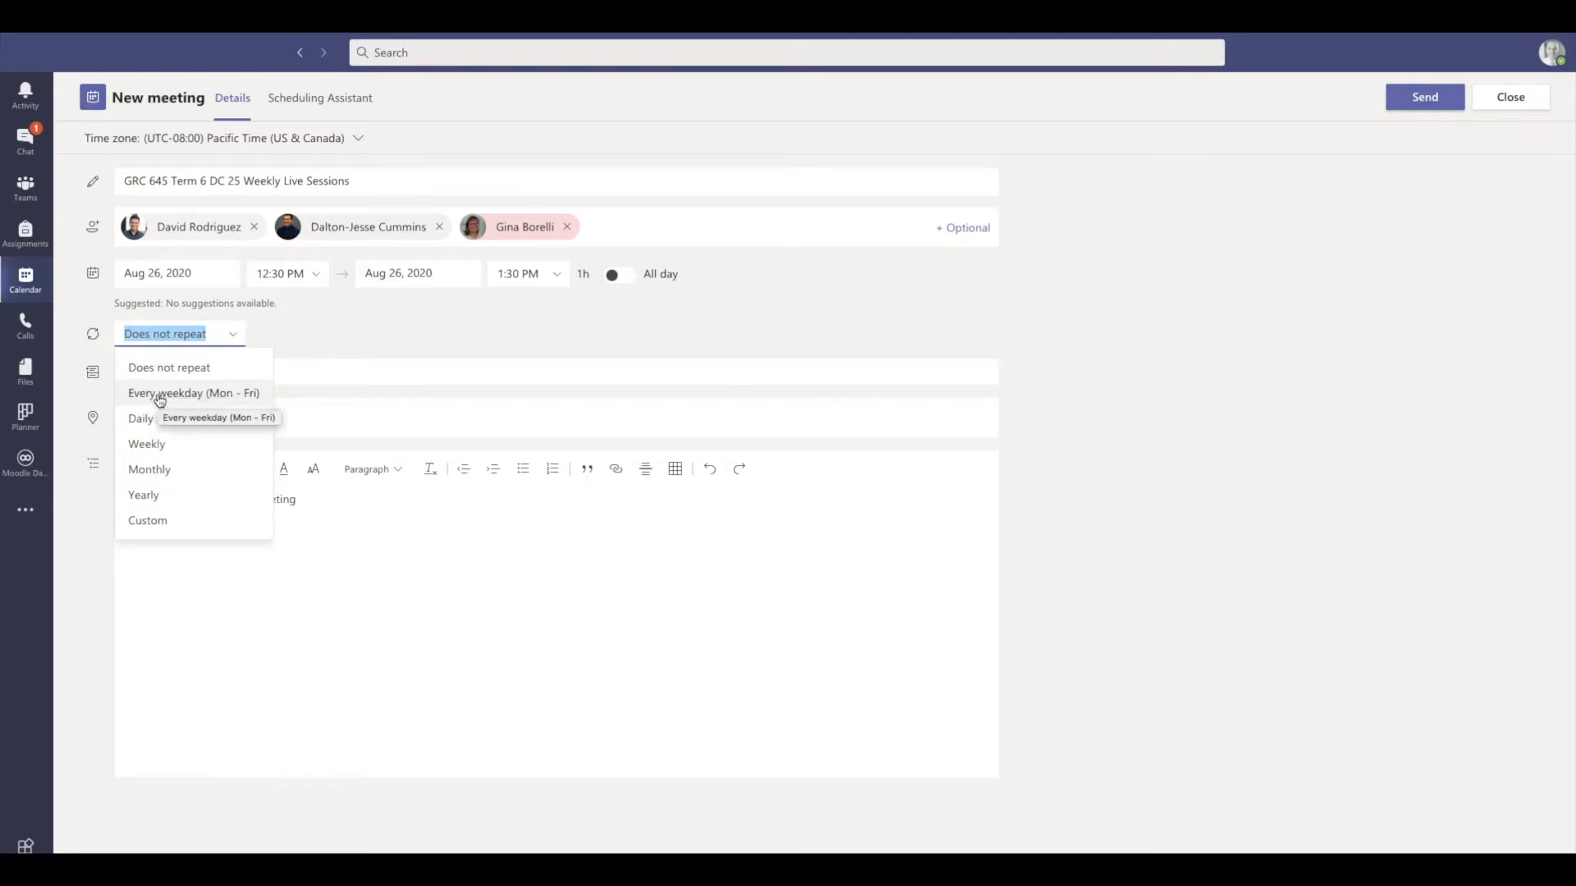
{"action": "left_click", "coordinate": [174, 523]}
{"action": "left_click", "coordinate": [662, 410]}
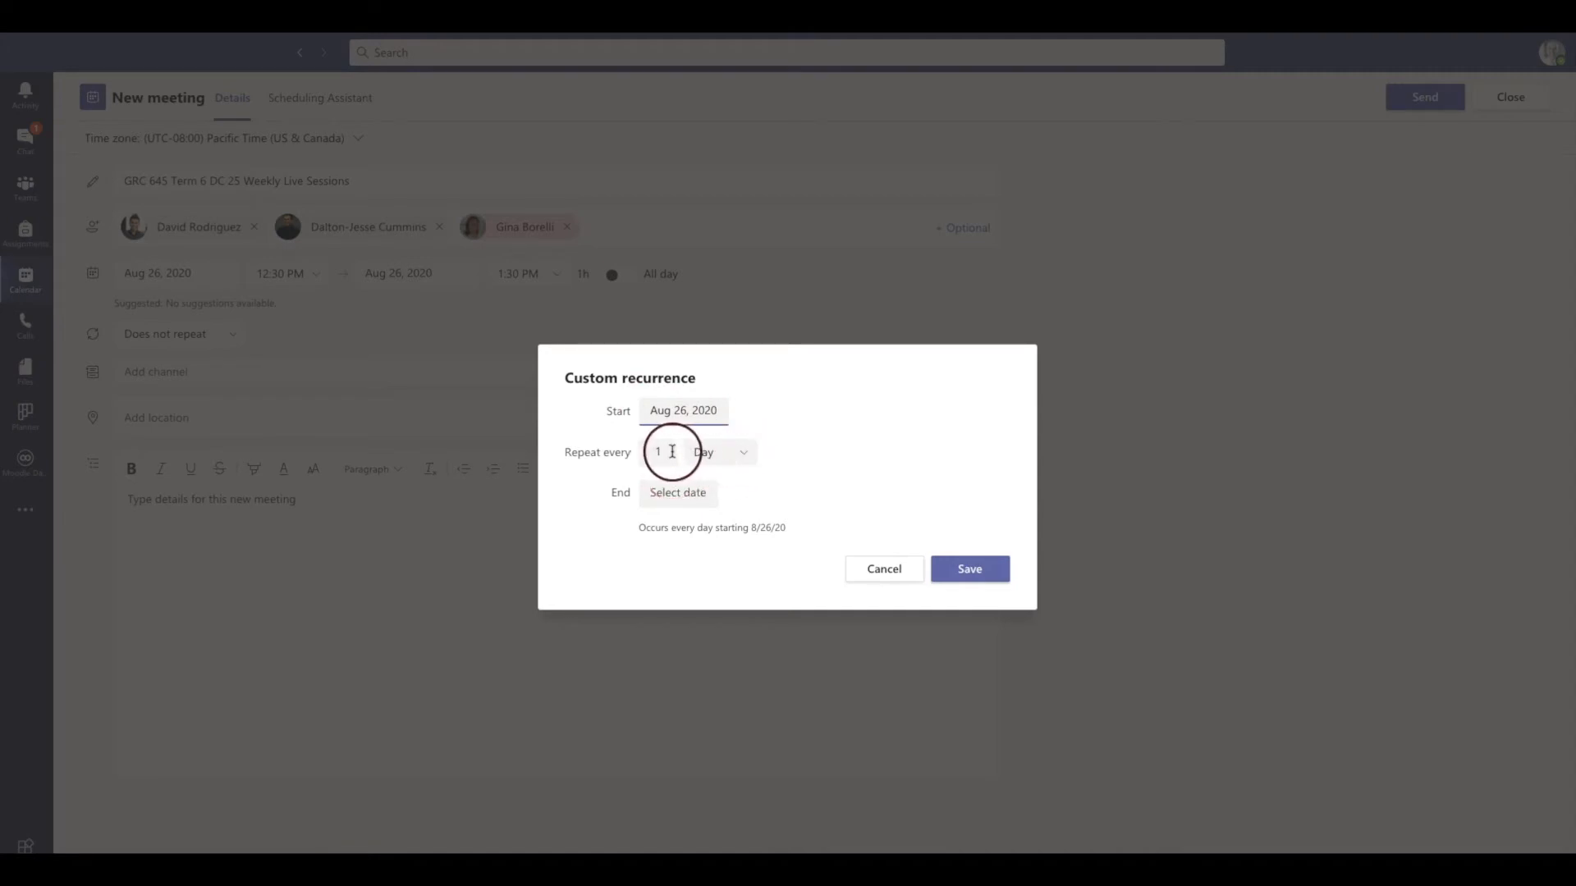
{"action": "left_click", "coordinate": [742, 455]}
{"action": "left_click", "coordinate": [715, 510]}
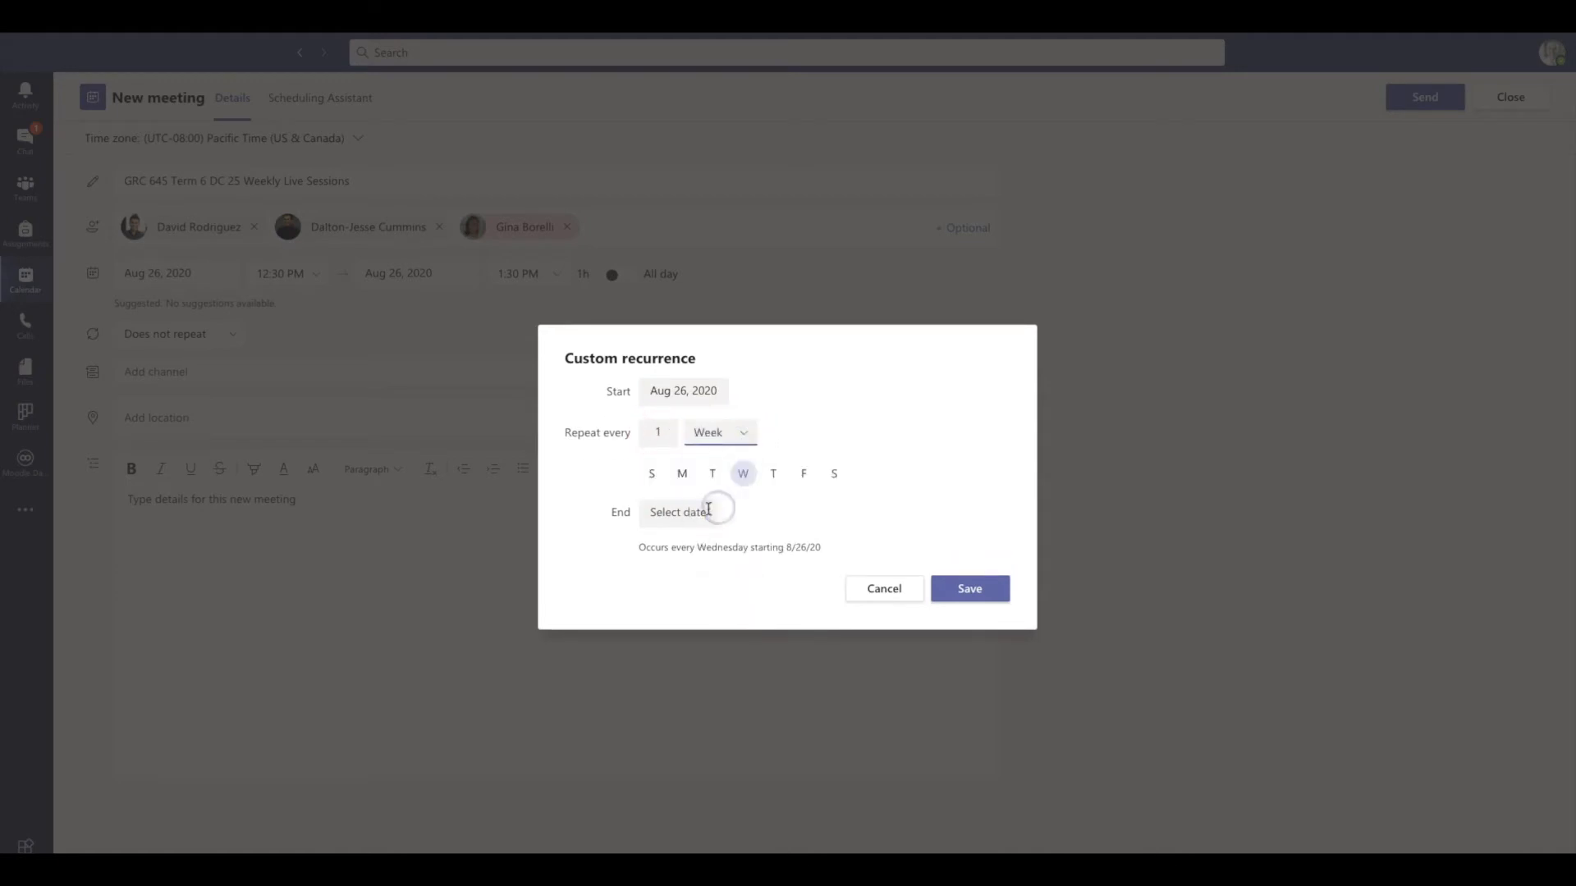
Step: Set the recurrence's end date to Sep 19, 2020 and save the custom recurrence
{"action": "left_click", "coordinate": [685, 512]}
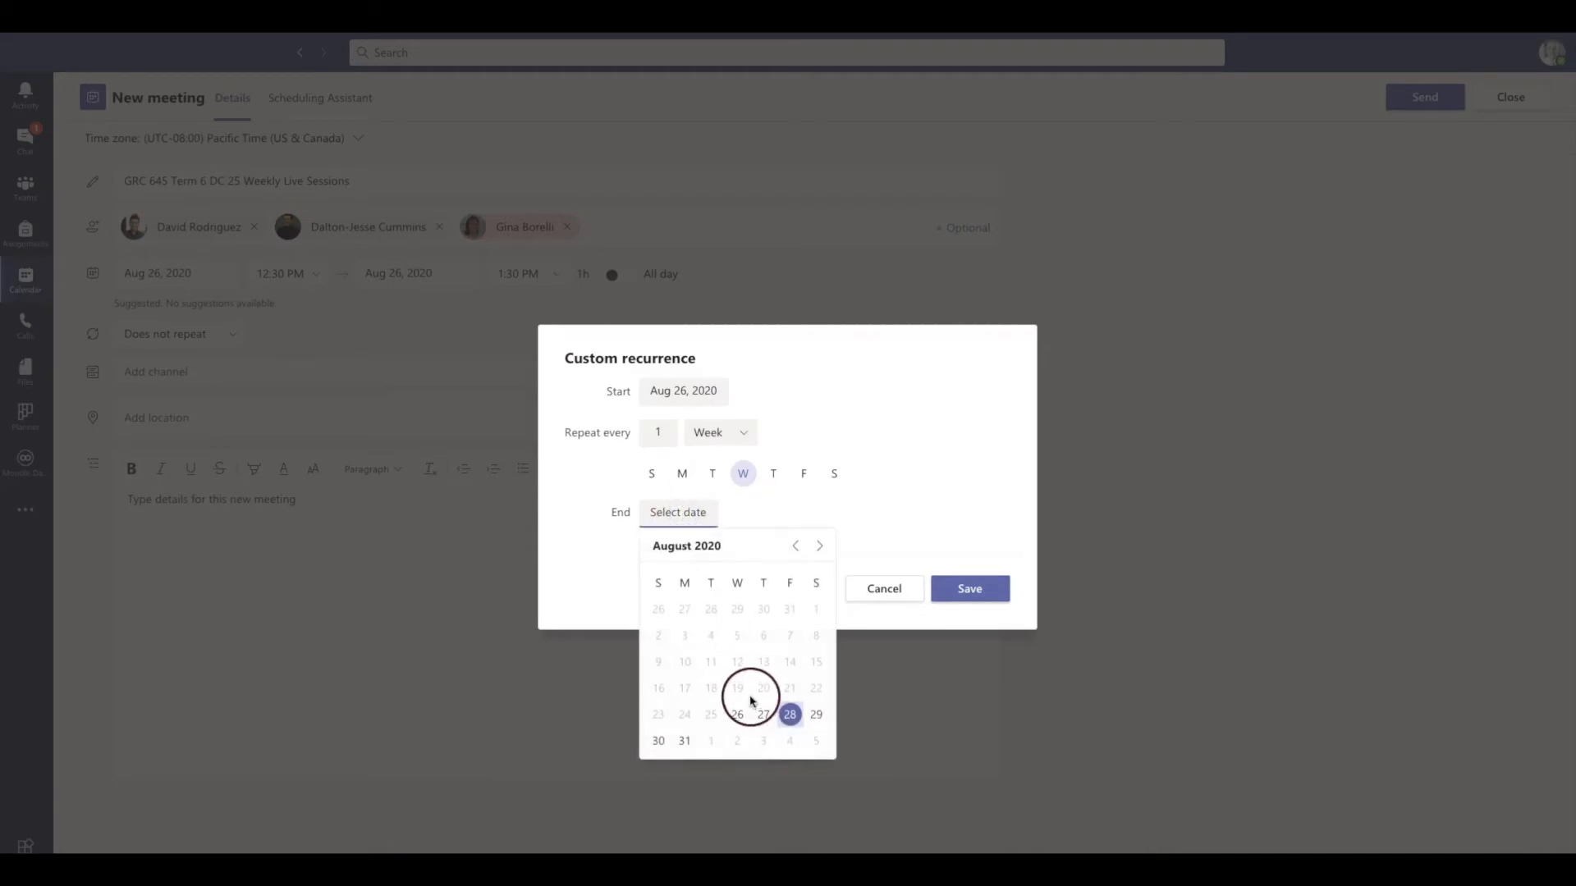
{"action": "left_click", "coordinate": [819, 546]}
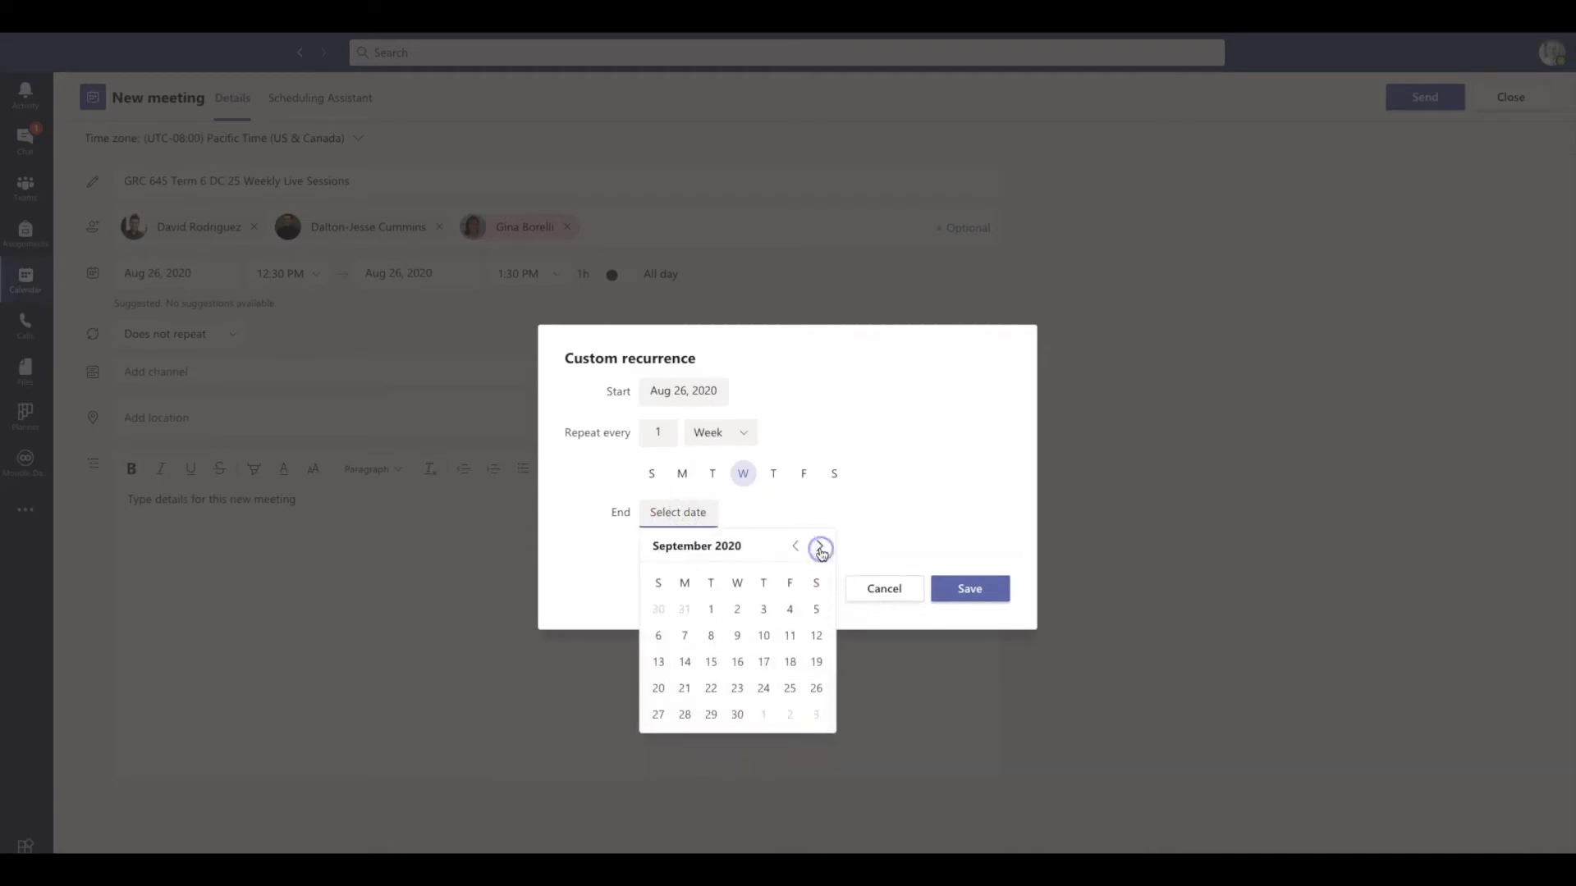
{"action": "left_click", "coordinate": [817, 661]}
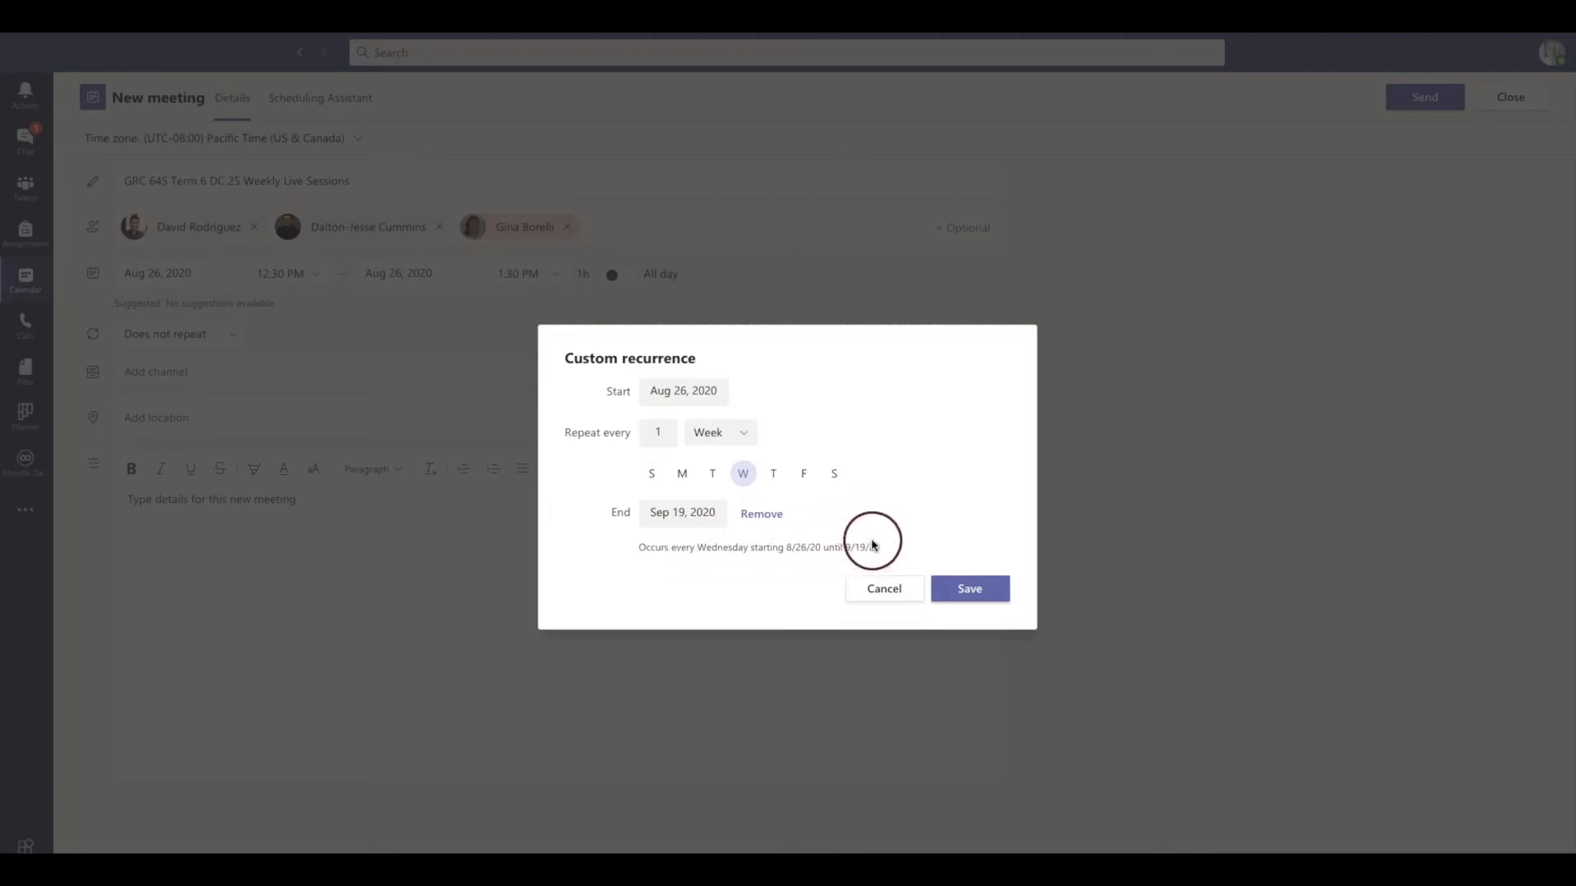
{"action": "left_click", "coordinate": [965, 588]}
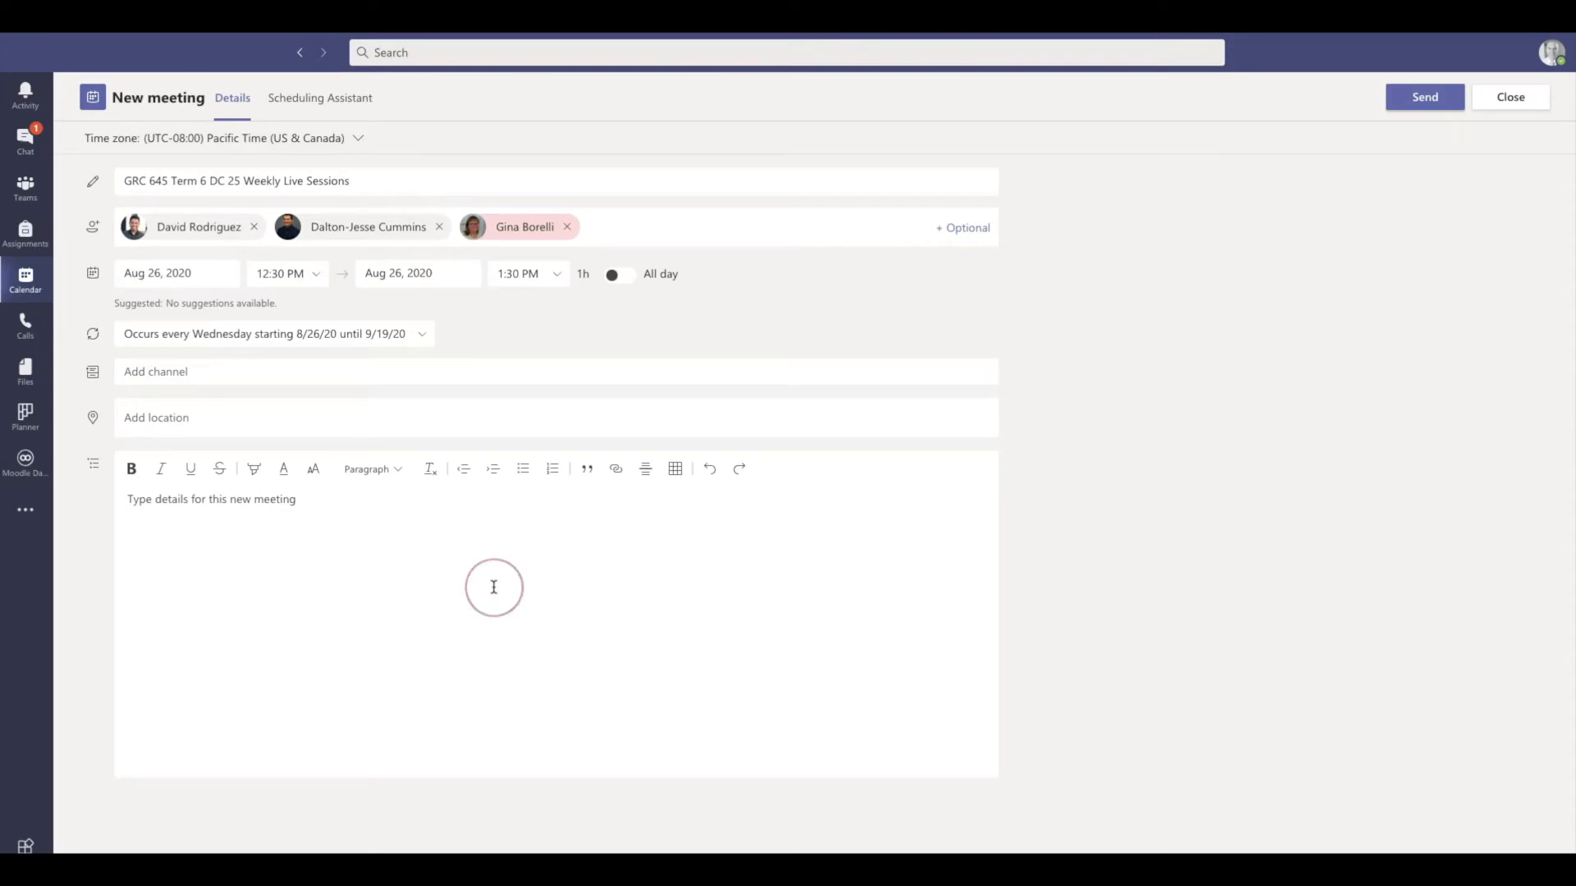
{"action": "left_click", "coordinate": [121, 333]}
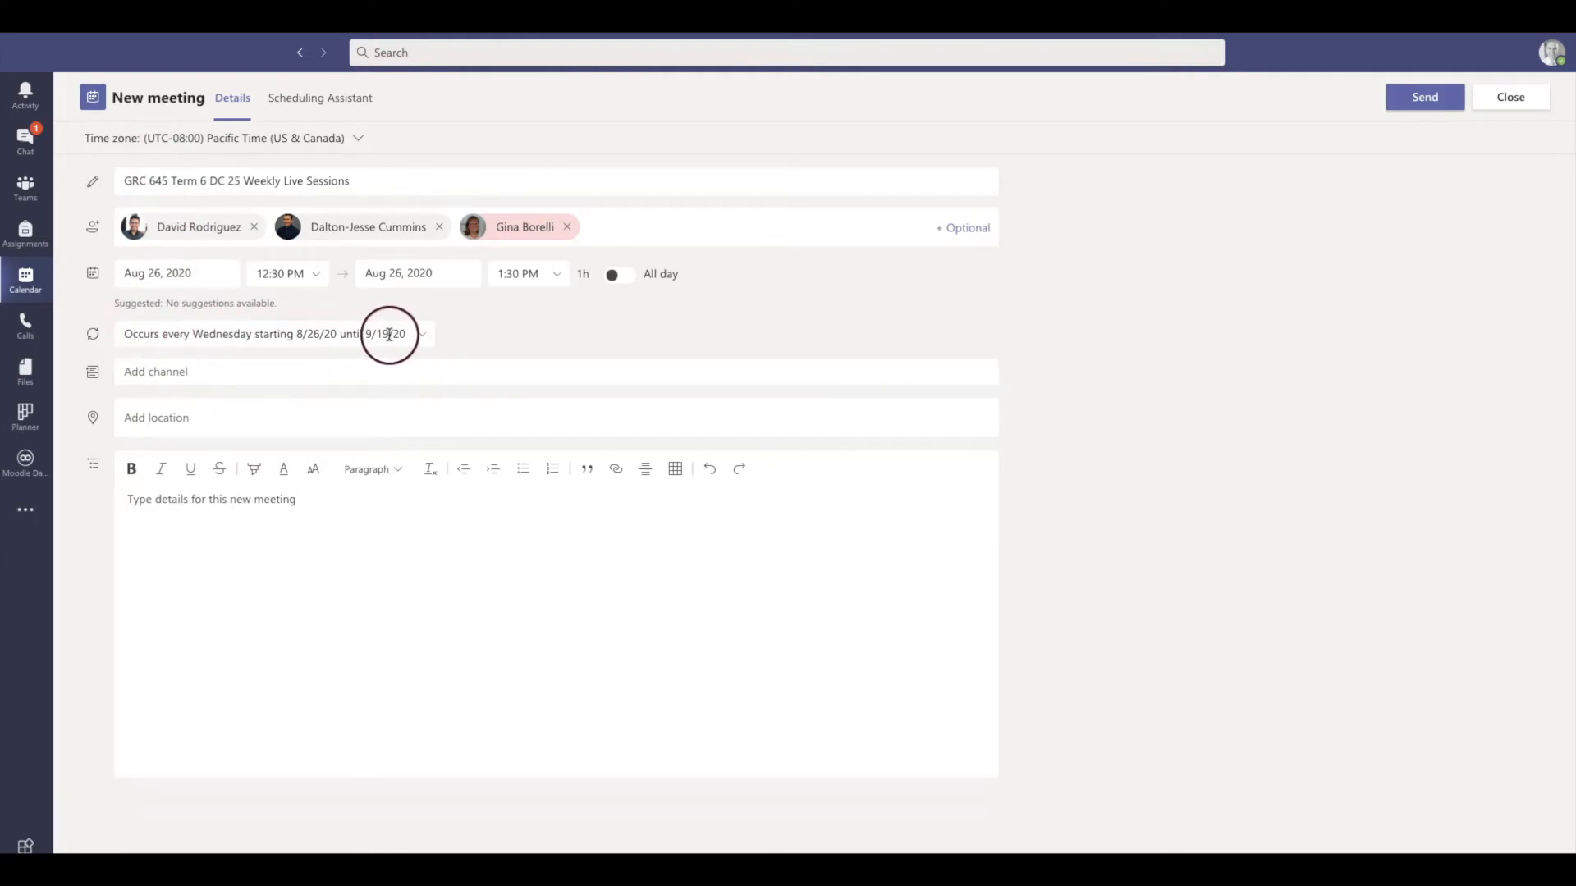
Step: Enter the meeting details "This will be our weekly live sessions for GRC 645 Term 6 DC 25. The meetings will be held in PST zone."
{"action": "left_click", "coordinate": [202, 534]}
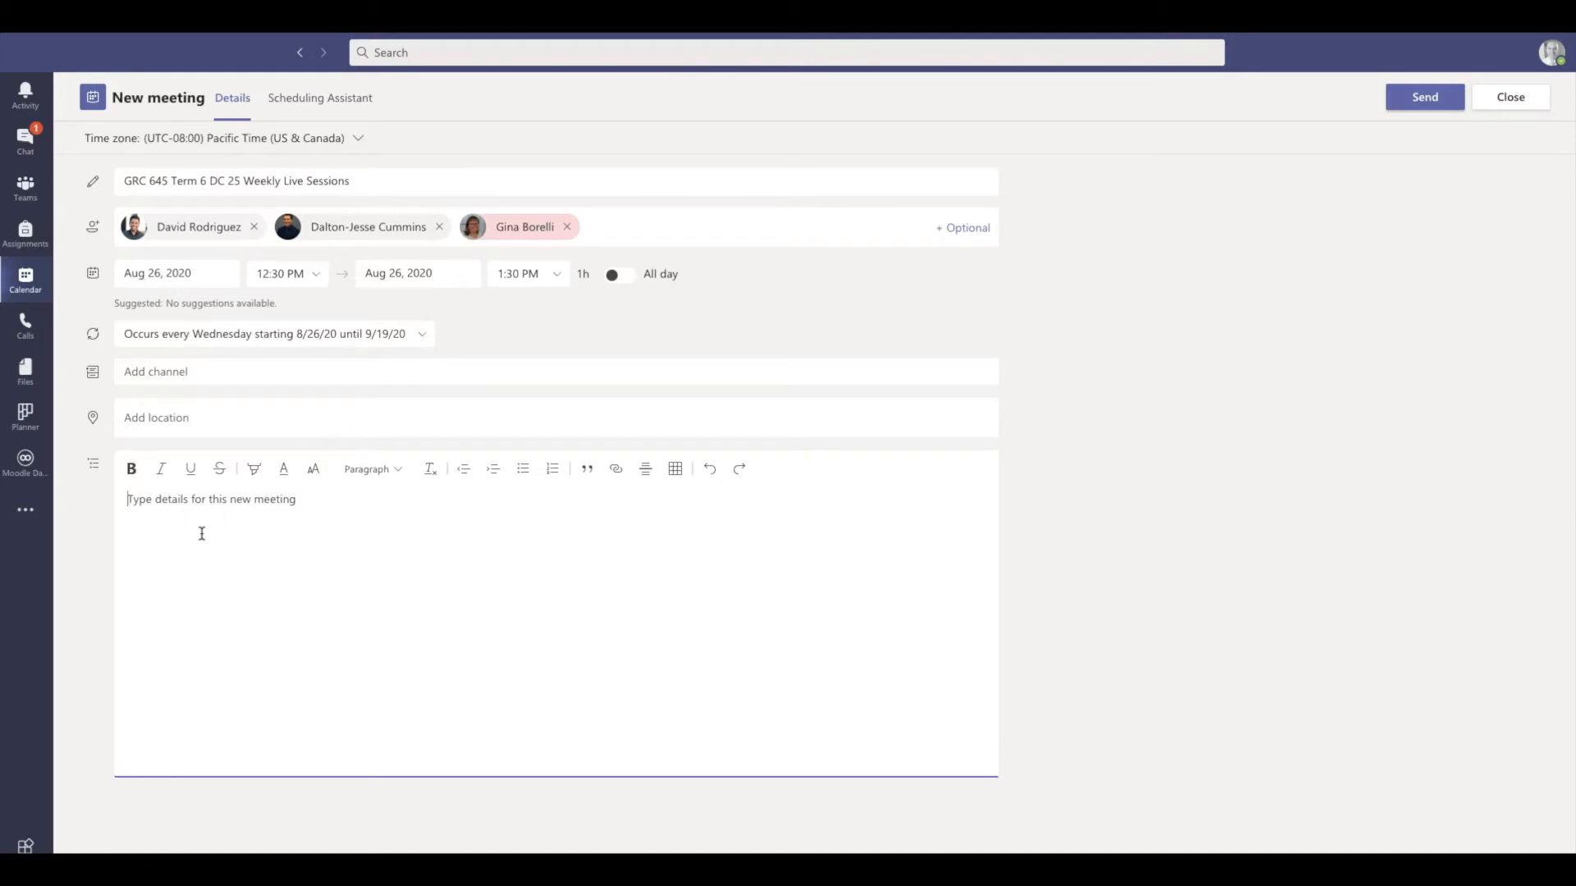
{"action": "type", "text": "This will be our weekly live sessions for GRC 645 Term 6 DC 25."}
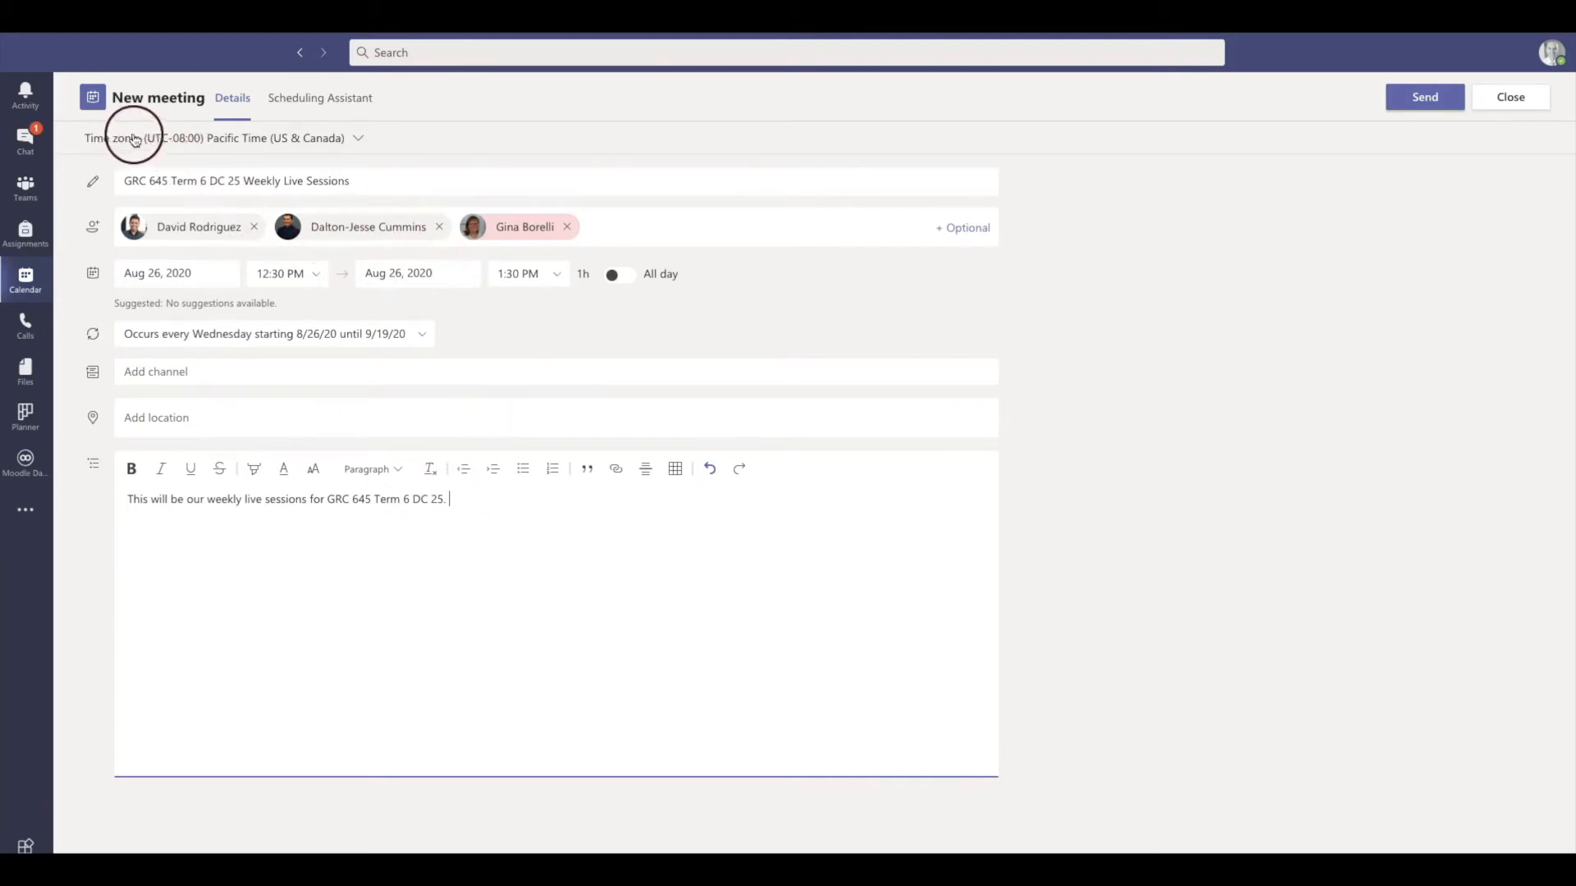
{"action": "left_click", "coordinate": [473, 498]}
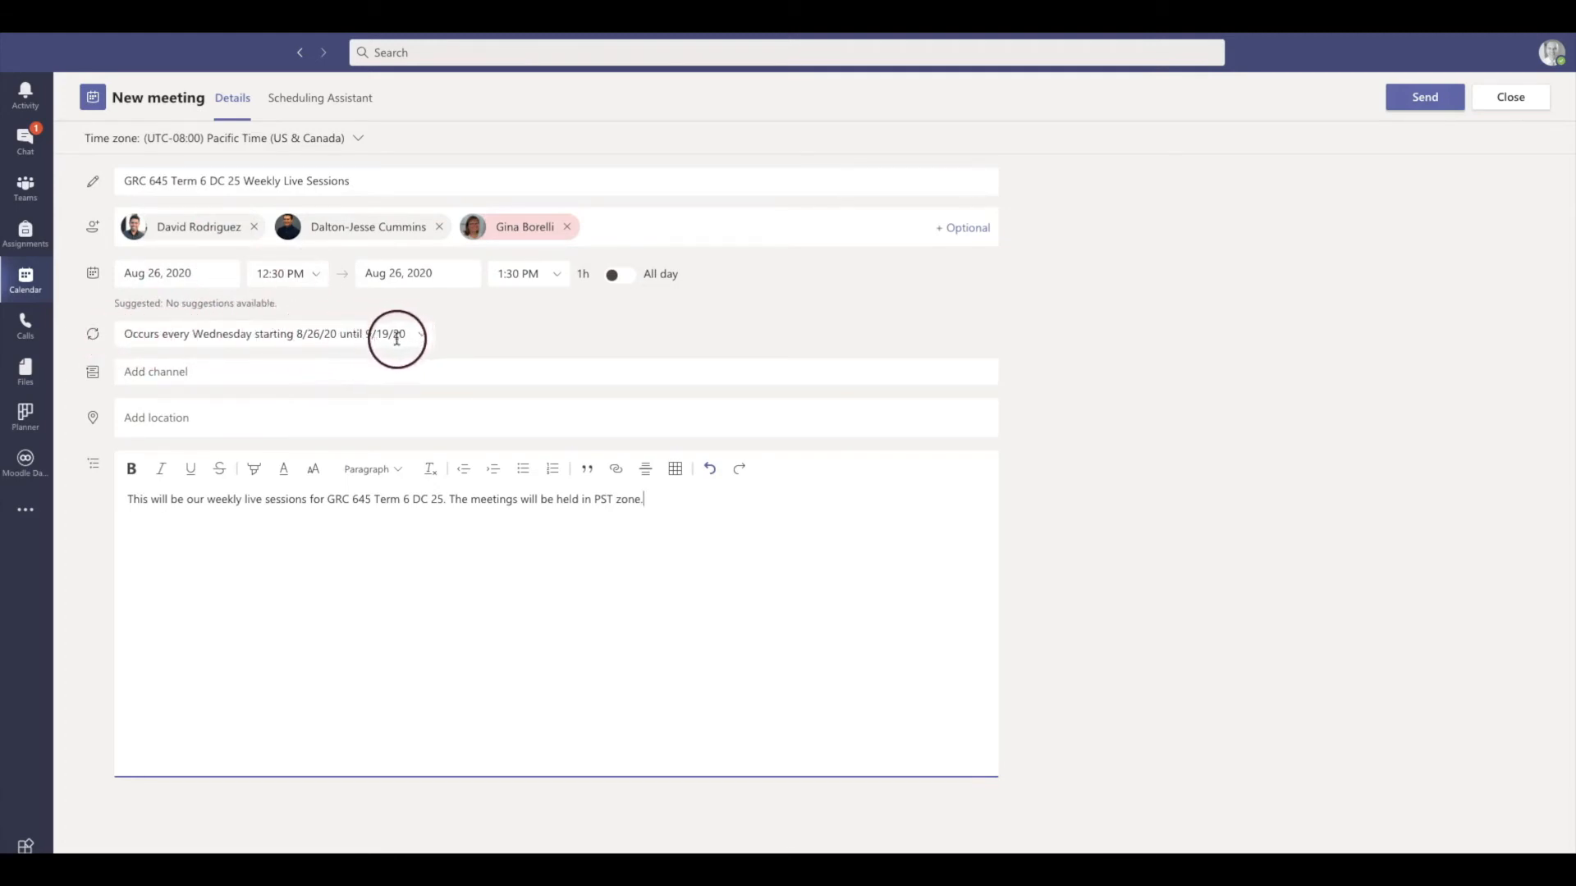
{"action": "left_click", "coordinate": [138, 501]}
{"action": "left_click_drag", "start_coordinate": [137, 502], "coordinate": [672, 514]}
{"action": "left_click", "coordinate": [671, 514]}
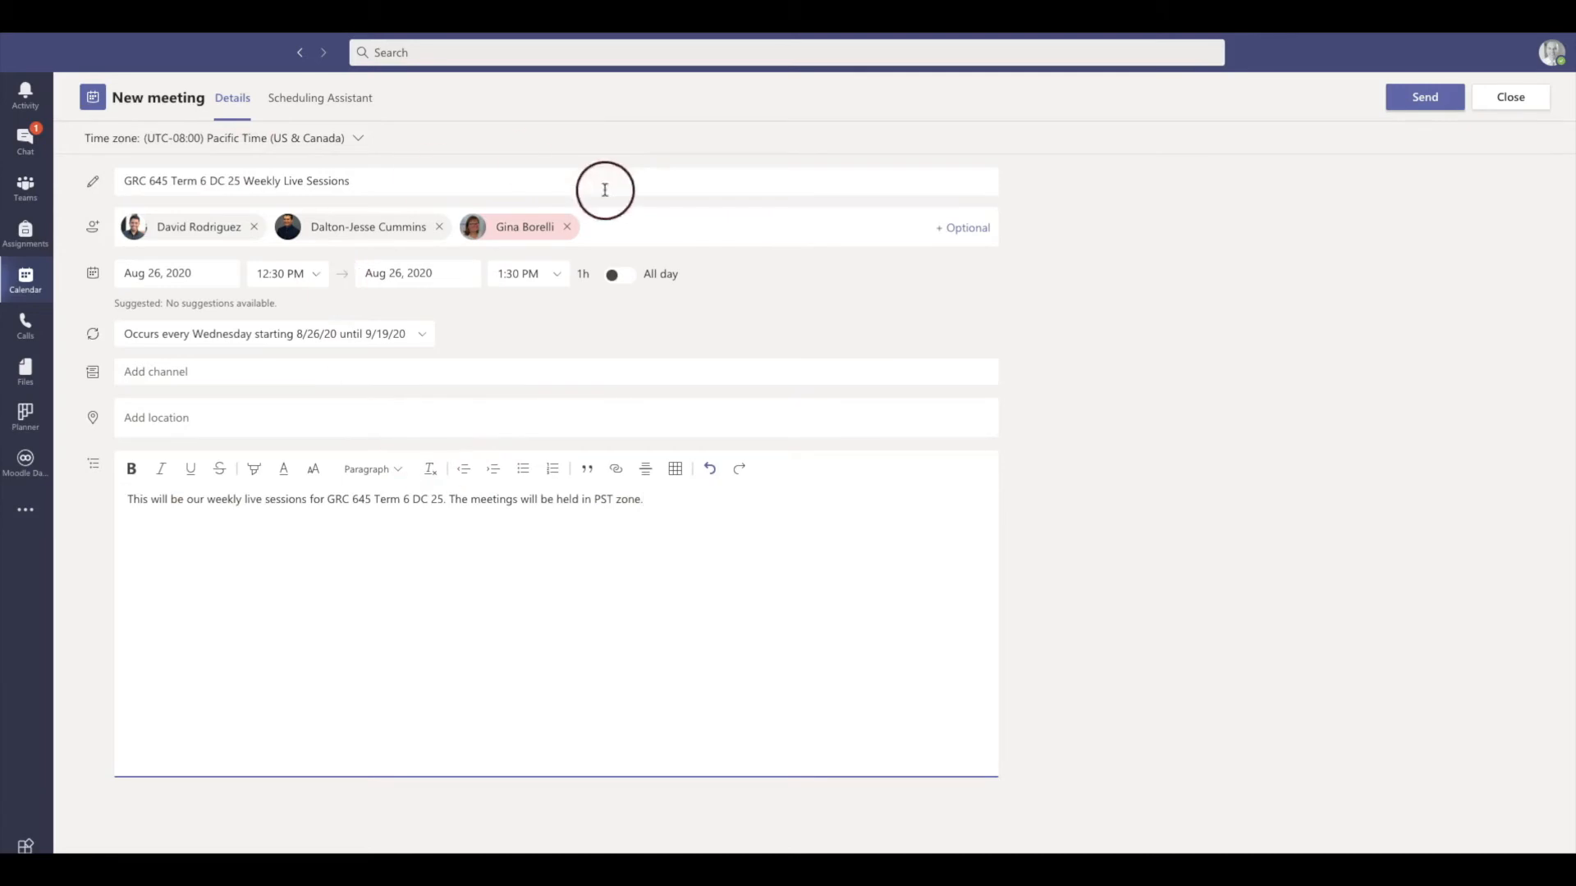
Step: Send the invitation and copy the "Join Microsoft Teams Meeting" link block from the scheduled Wednesday session's details
{"action": "left_click", "coordinate": [1424, 98]}
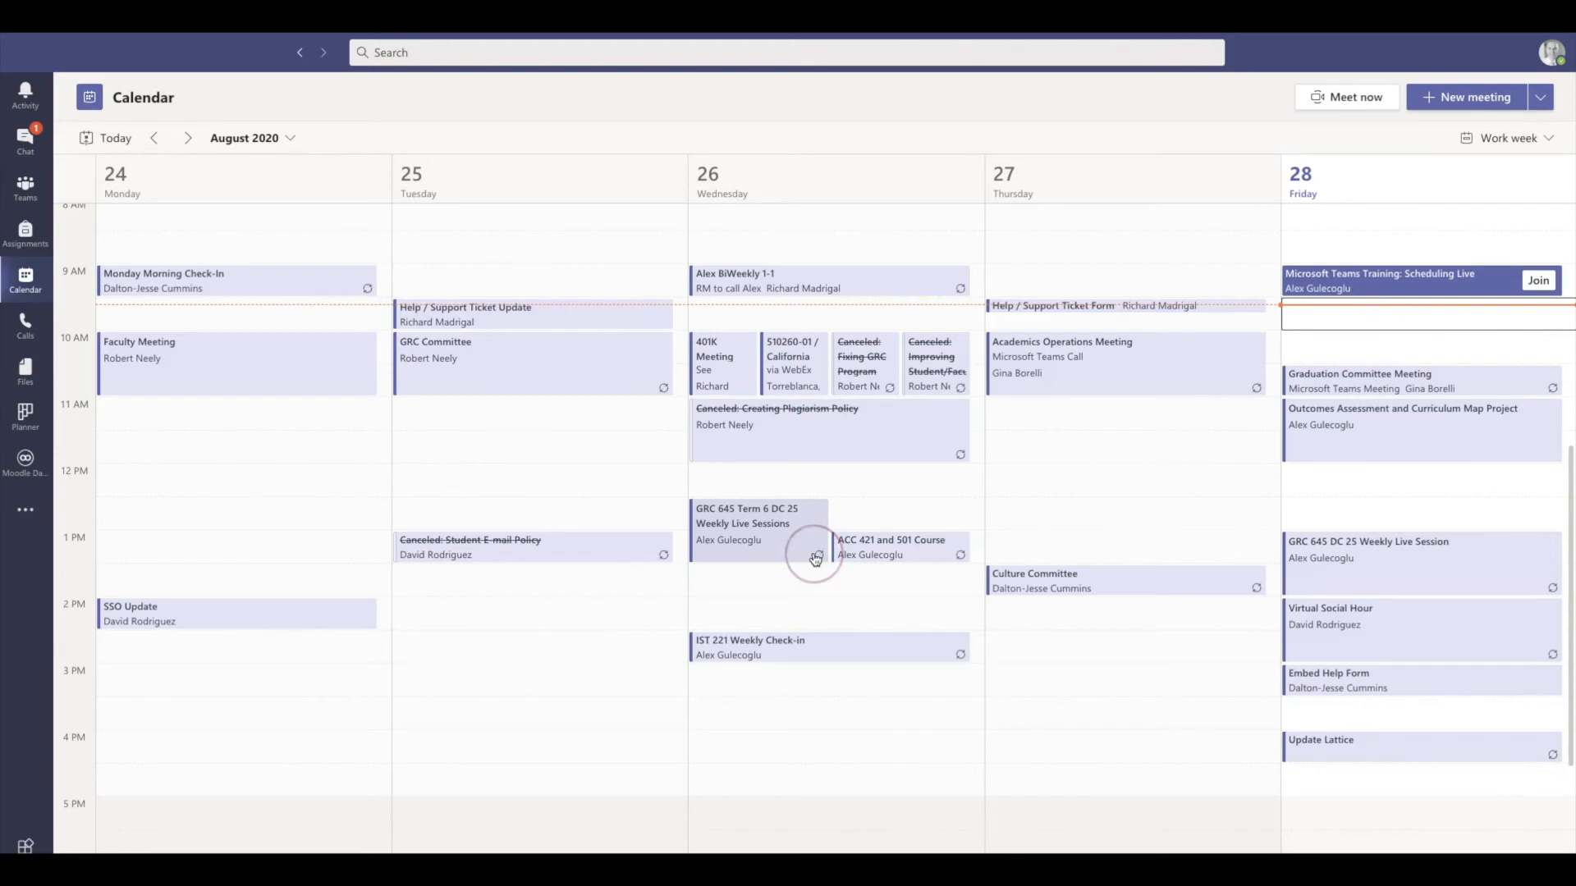
{"action": "left_click", "coordinate": [735, 537]}
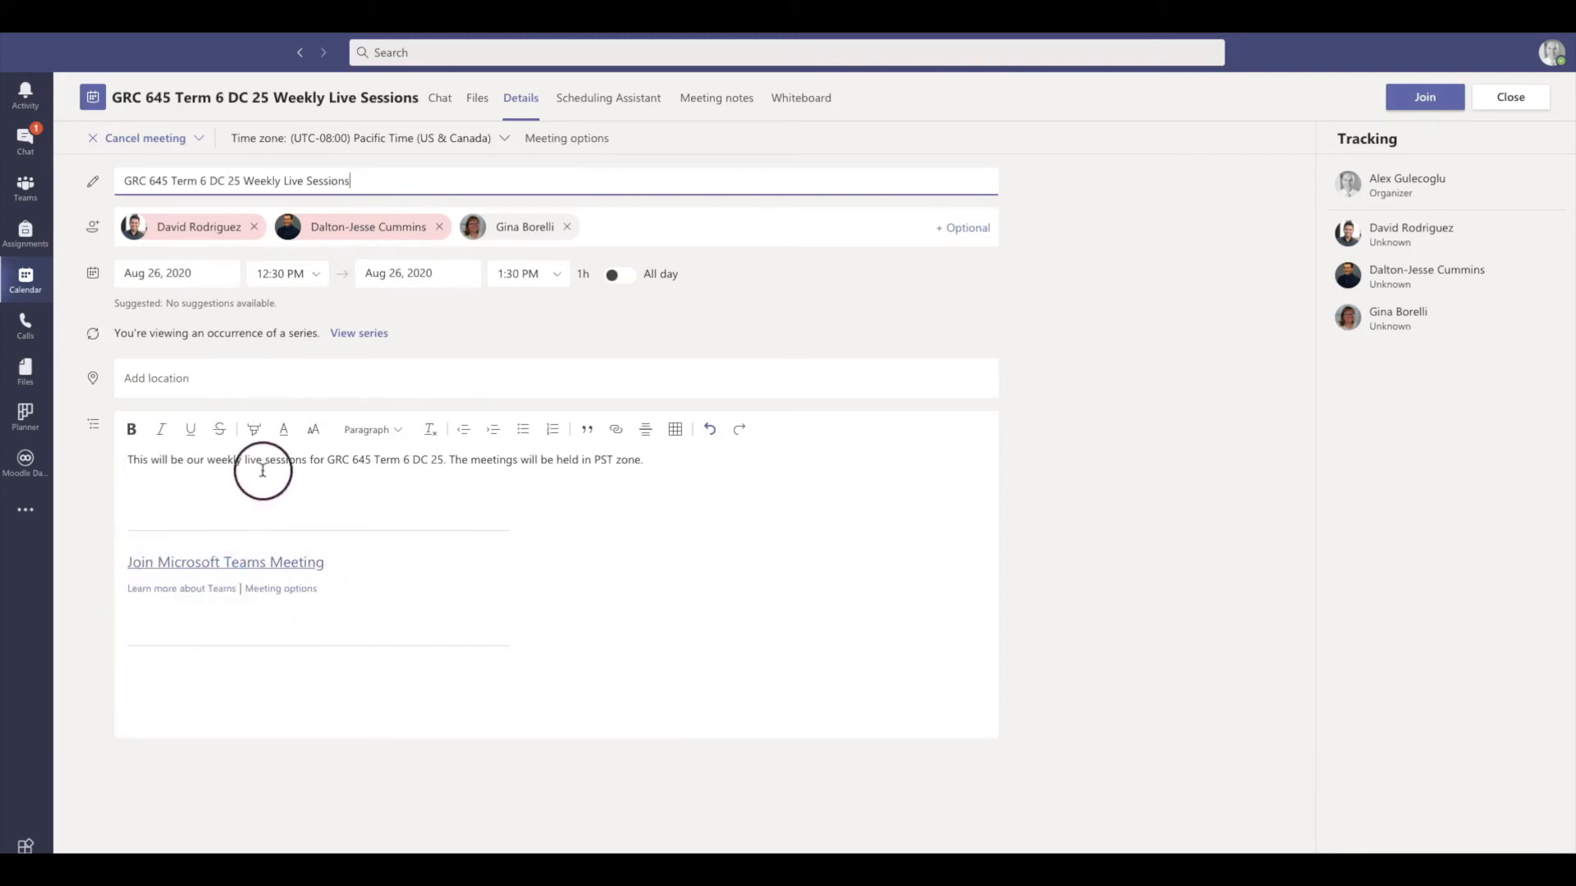
{"action": "left_click", "coordinate": [128, 567]}
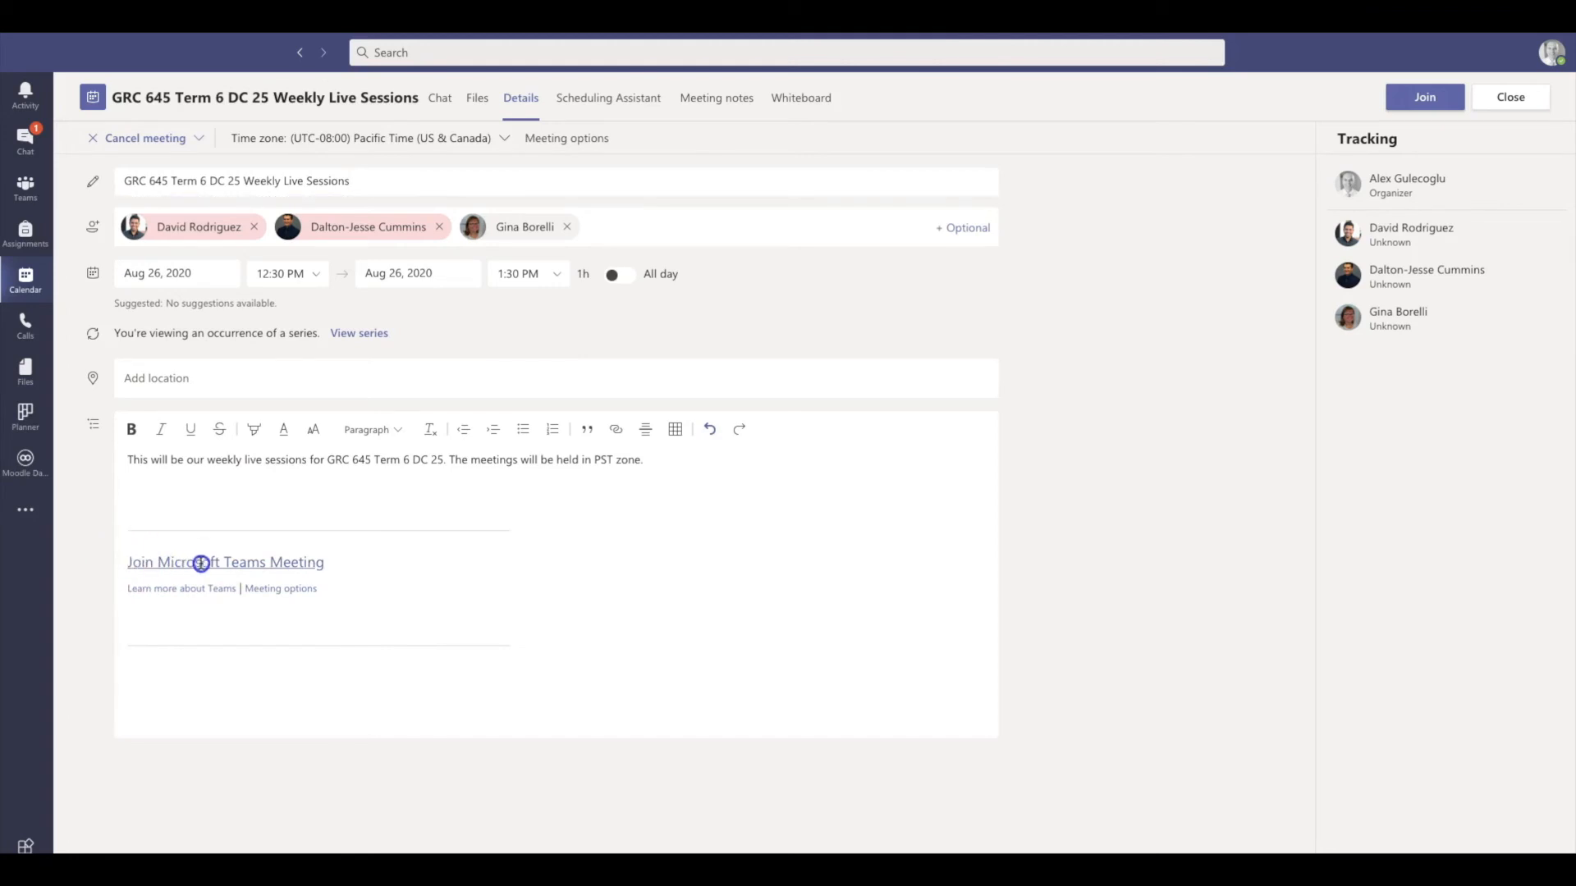
{"action": "left_click_drag", "start_coordinate": [325, 591], "coordinate": [122, 565]}
{"action": "key", "text": "ctrl+c"}
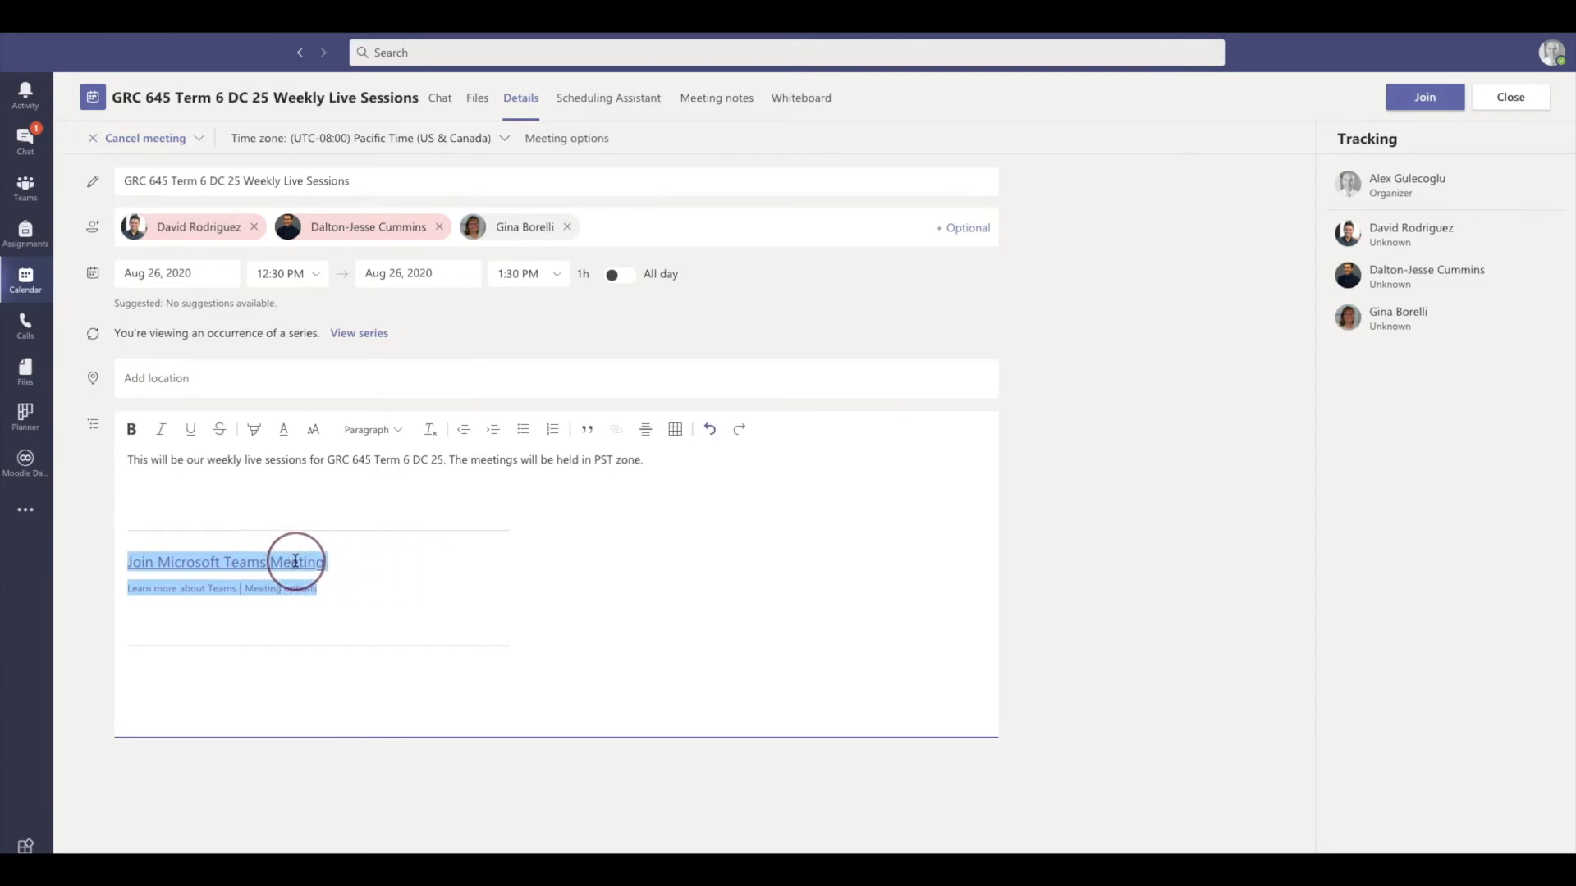
Step: Switch to the Moodle course AXS1 in Chrome and open its "Instructor Information, Office Hours, and Bio." forum
{"action": "key", "text": "ctrl+Right"}
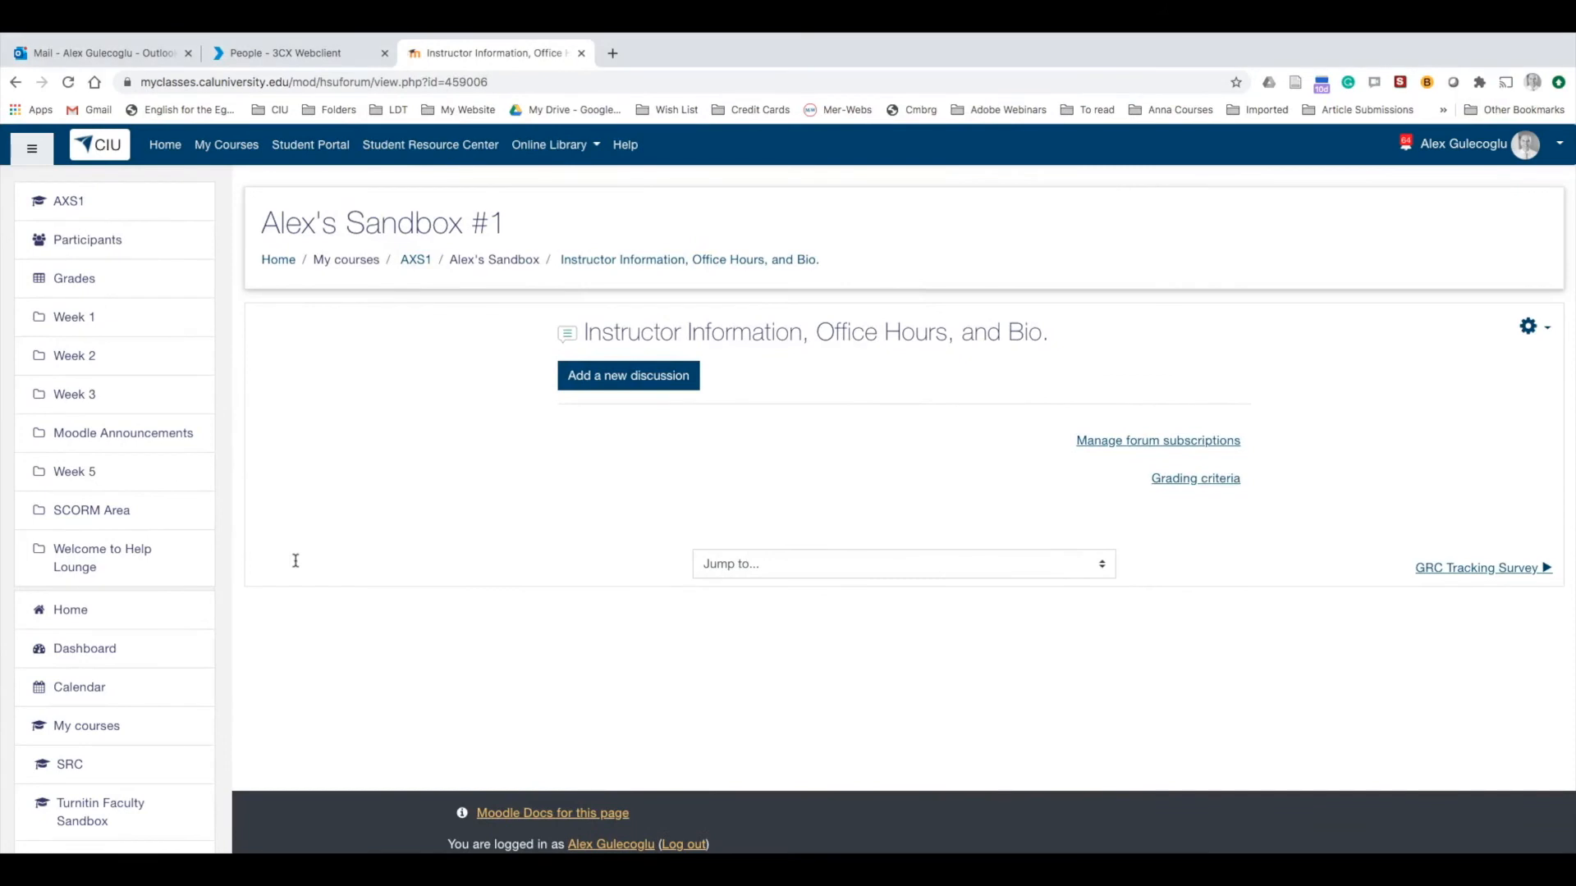
{"action": "left_click", "coordinate": [96, 211]}
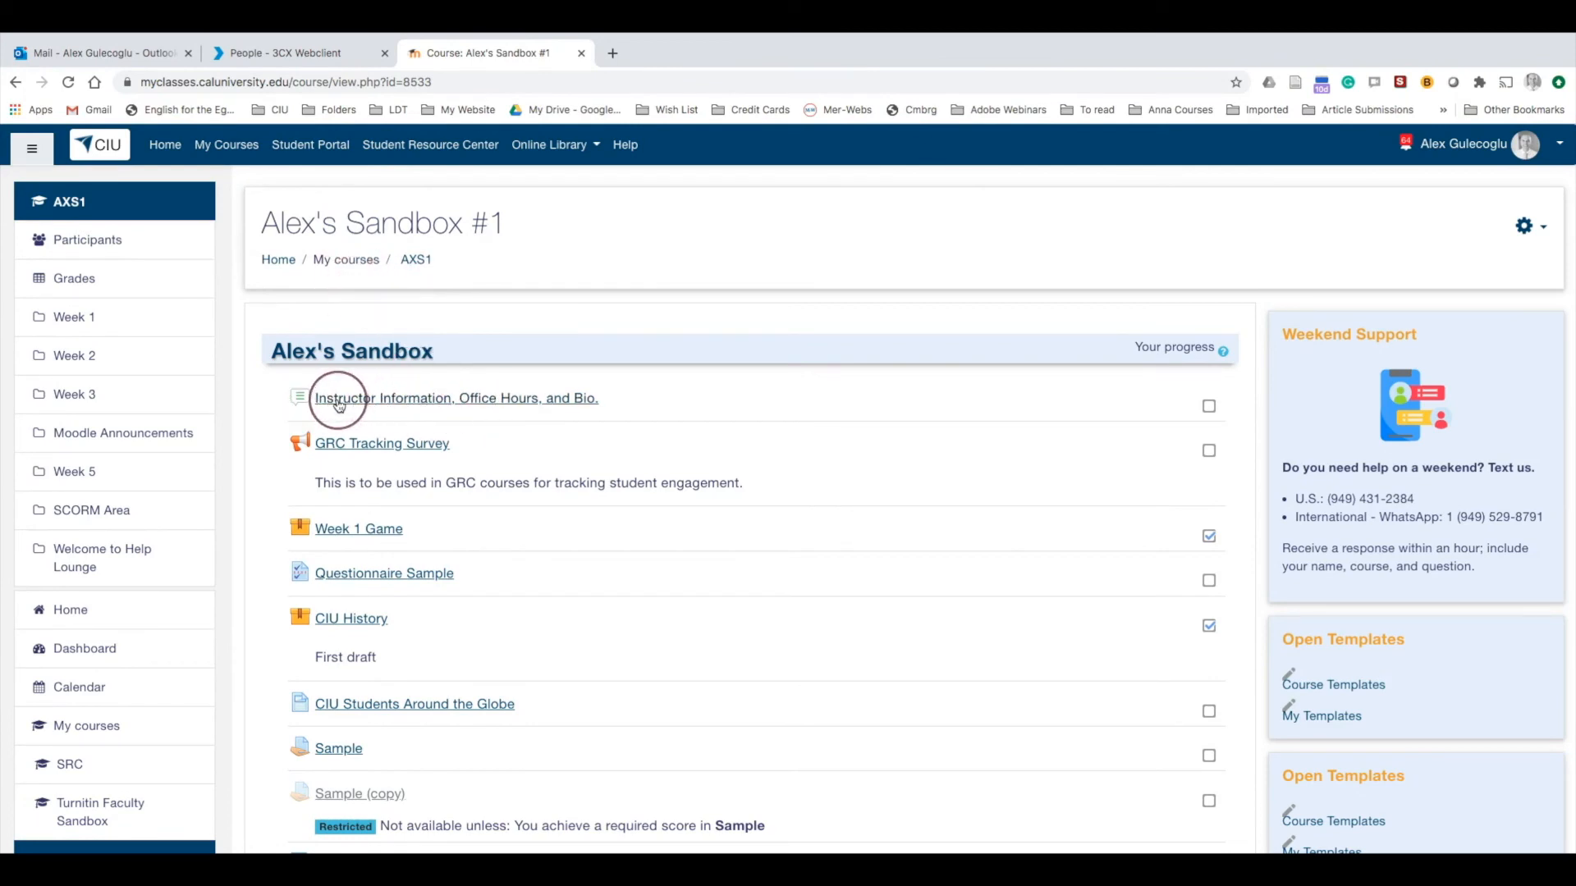
{"action": "left_click", "coordinate": [566, 406]}
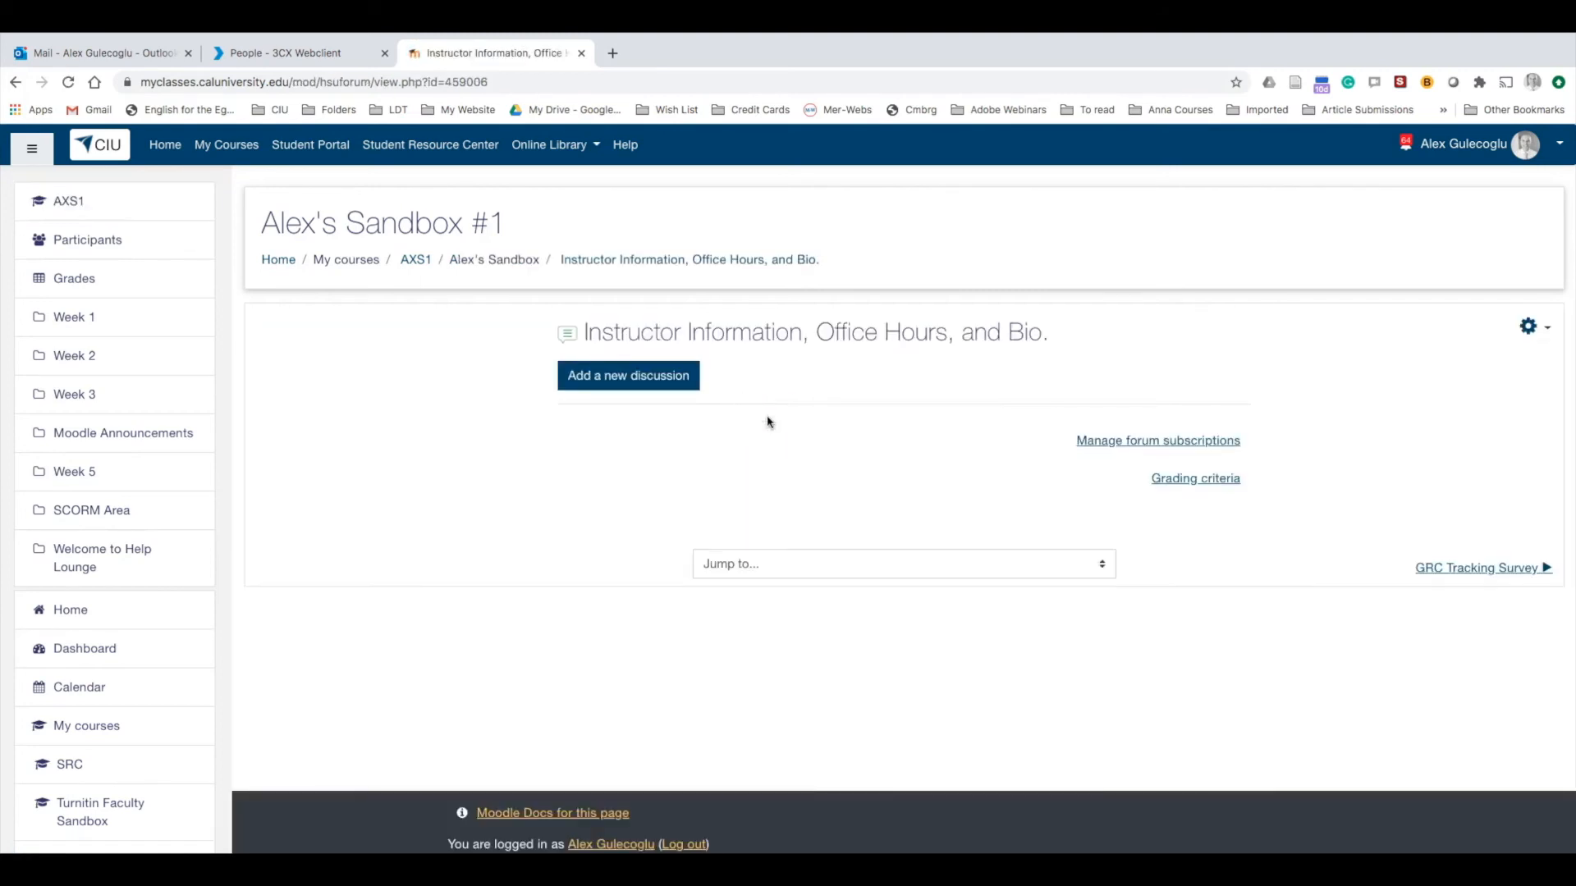
Step: Start a new forum discussion with the subject "GRC 645 Term 6 Weekly Live Sessions"
{"action": "left_click", "coordinate": [642, 383]}
{"action": "left_click", "coordinate": [742, 447]}
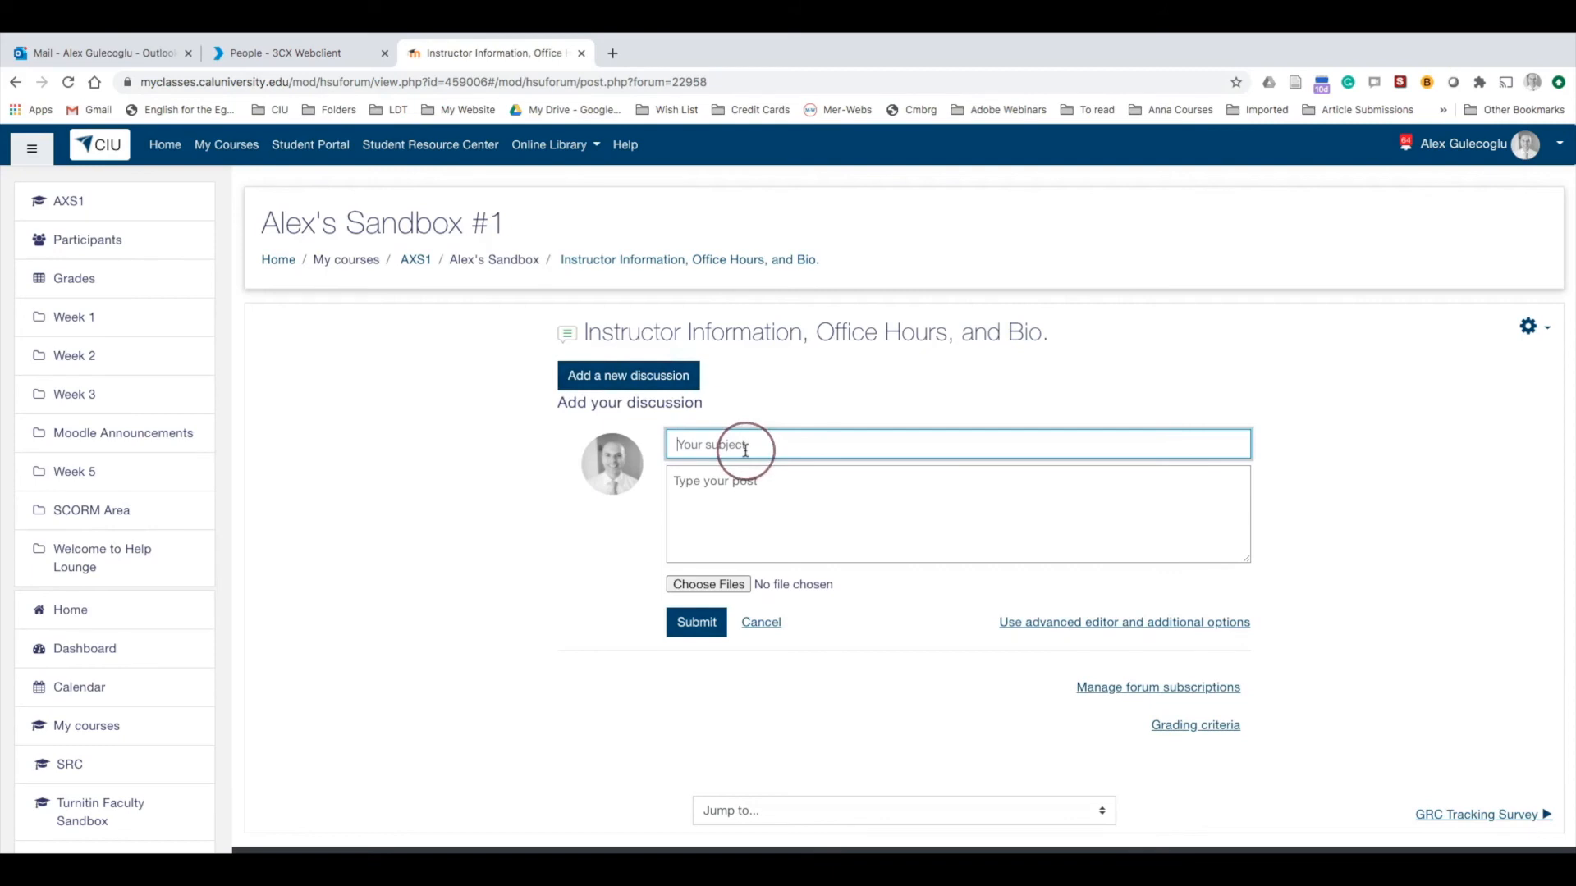
{"action": "type", "text": "GR"}
{"action": "key", "text": "Tab"}
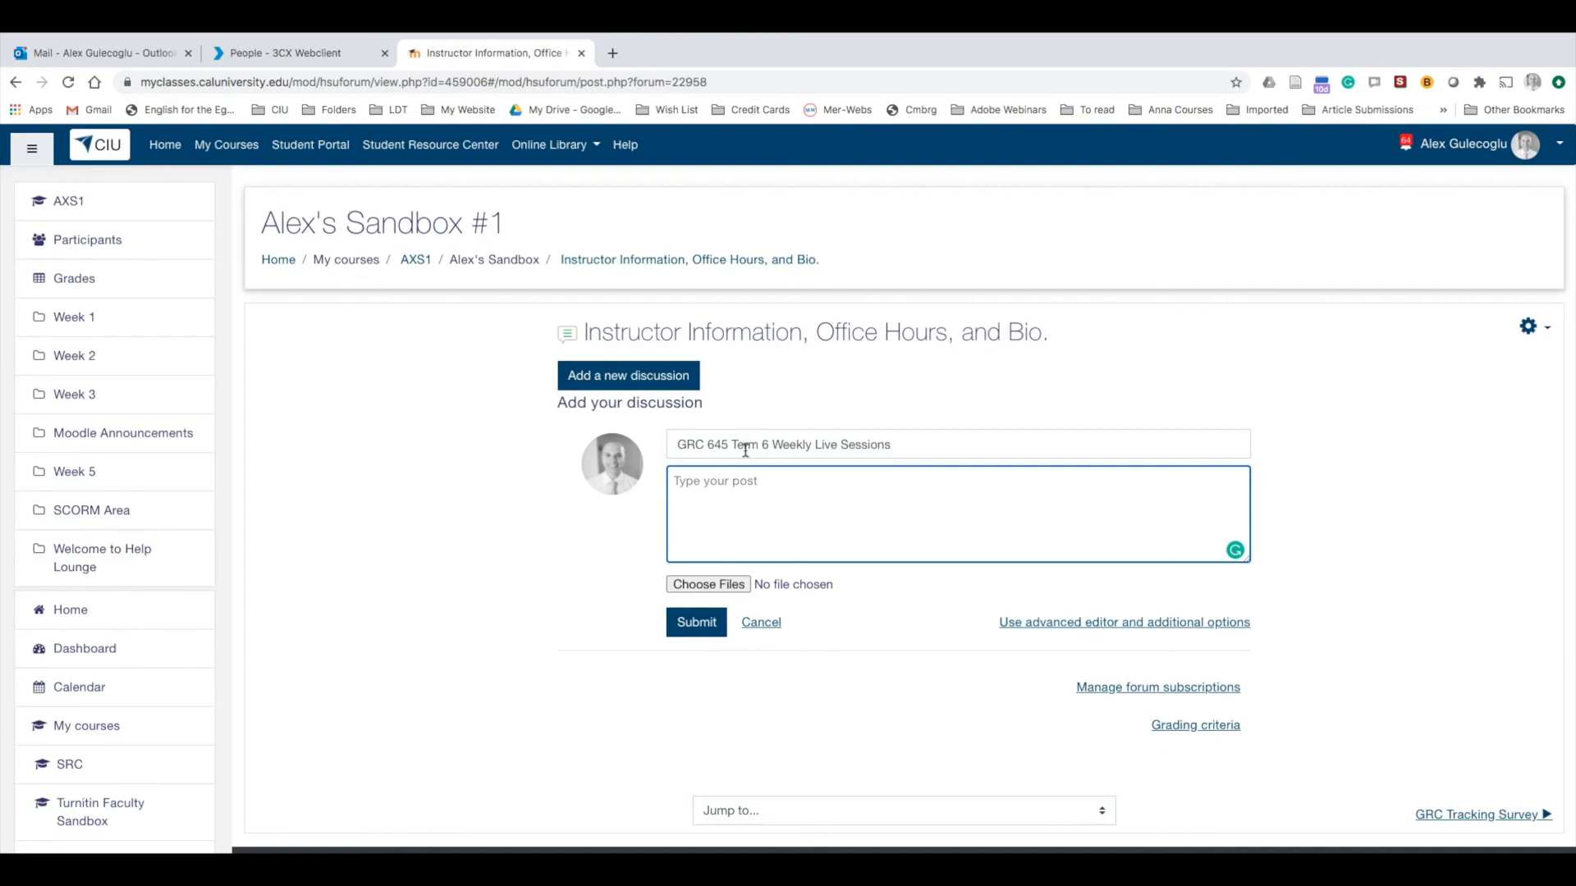
Step: Write "Please click the link below to join our live sessions every Wednesday at 12:30PM PST.", paste the meeting link, and submit the post
{"action": "type", "text": "P"}
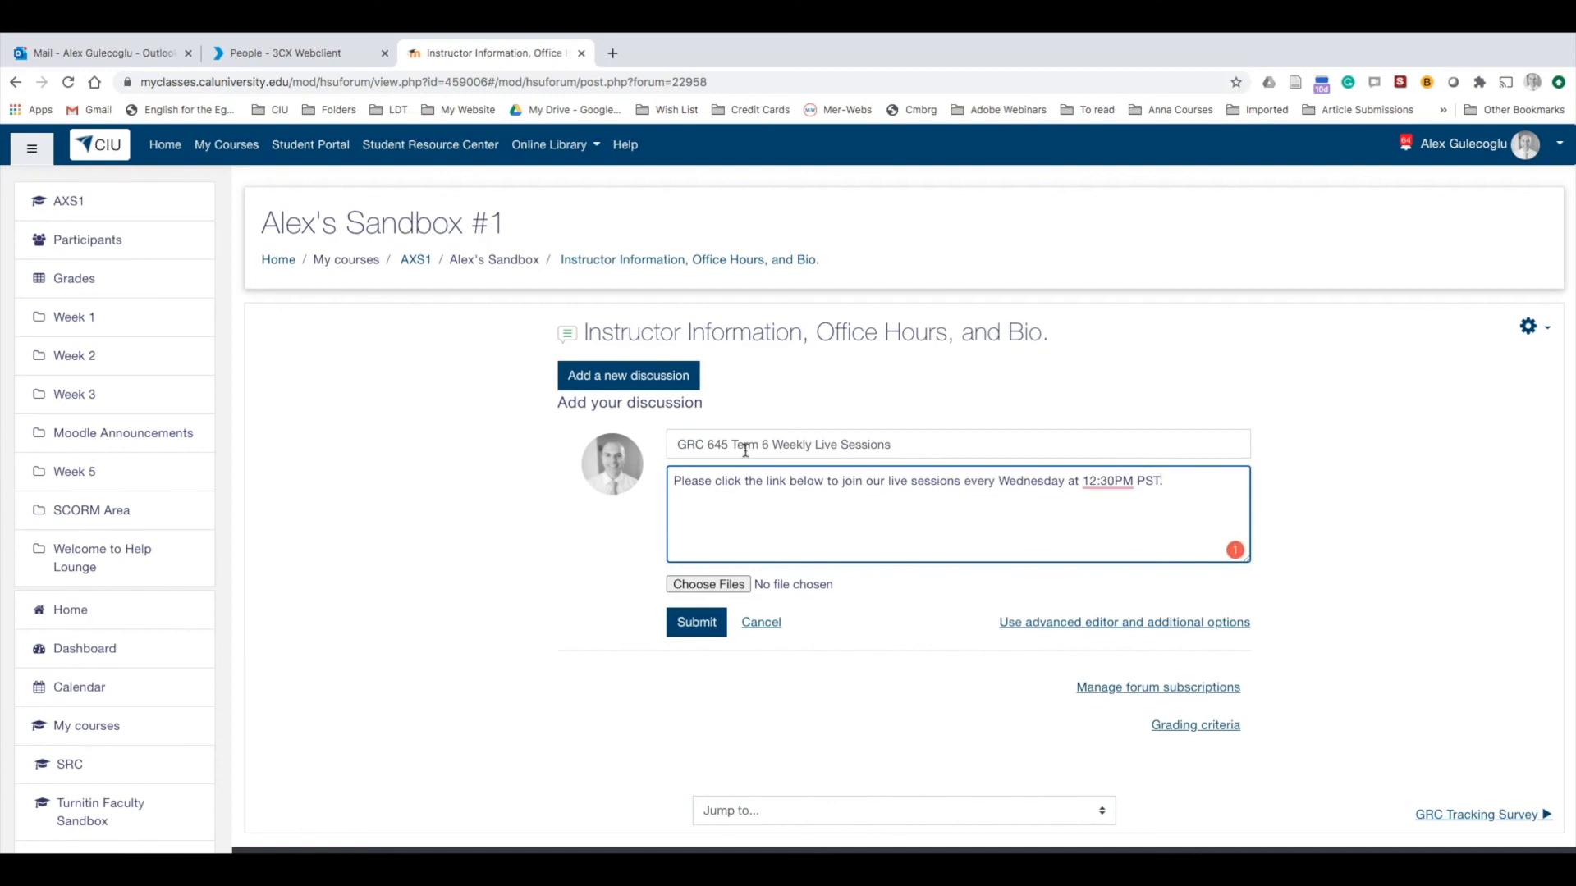
{"action": "key", "text": "ctrl+v"}
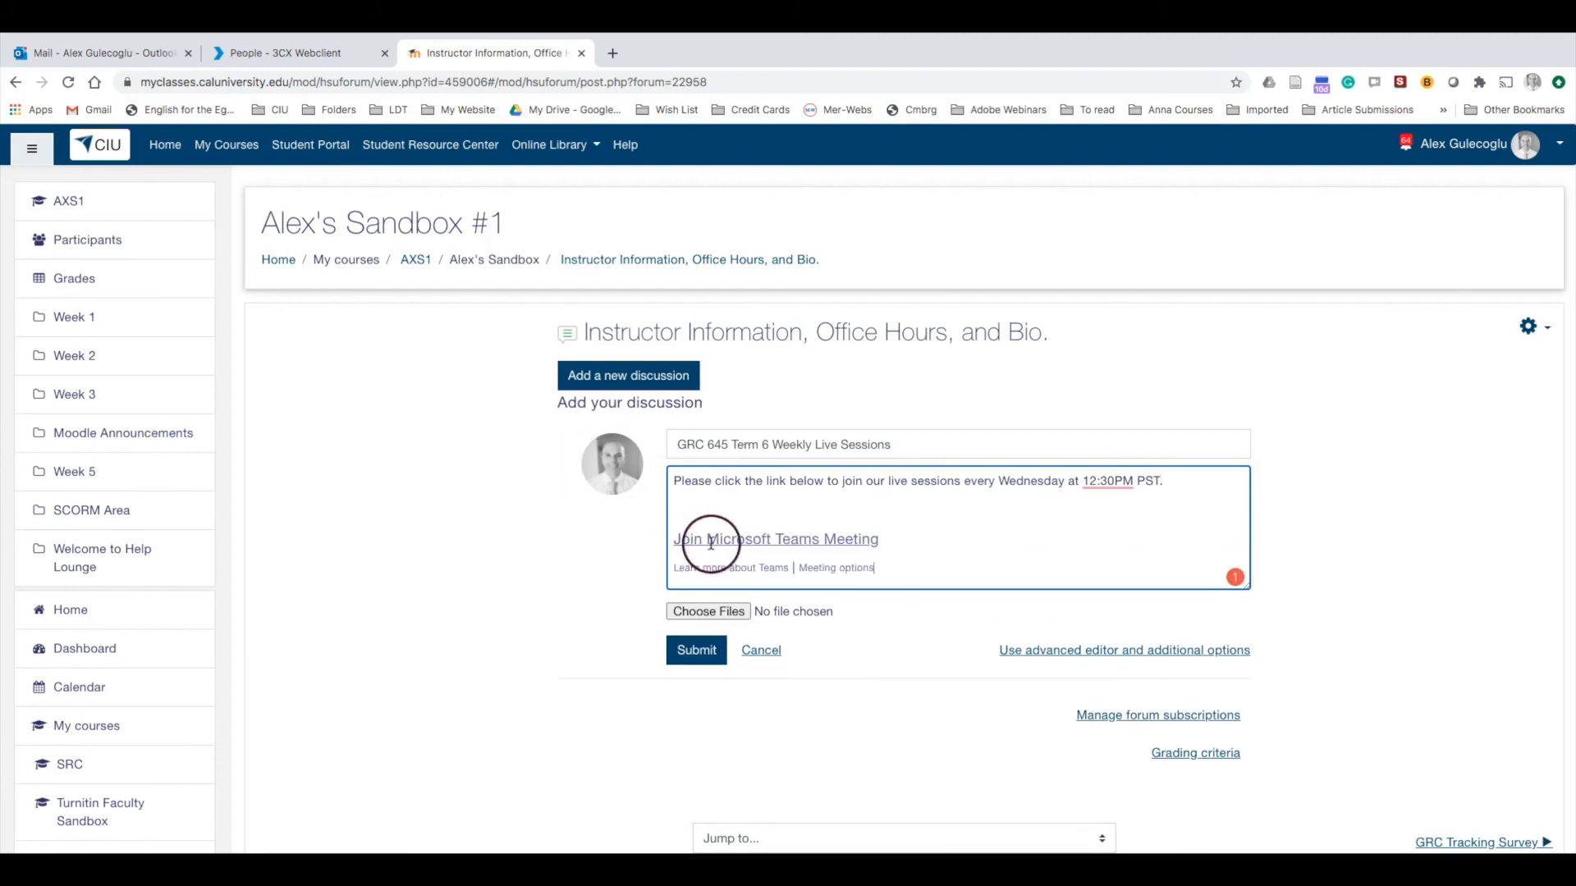
{"action": "left_click", "coordinate": [699, 650]}
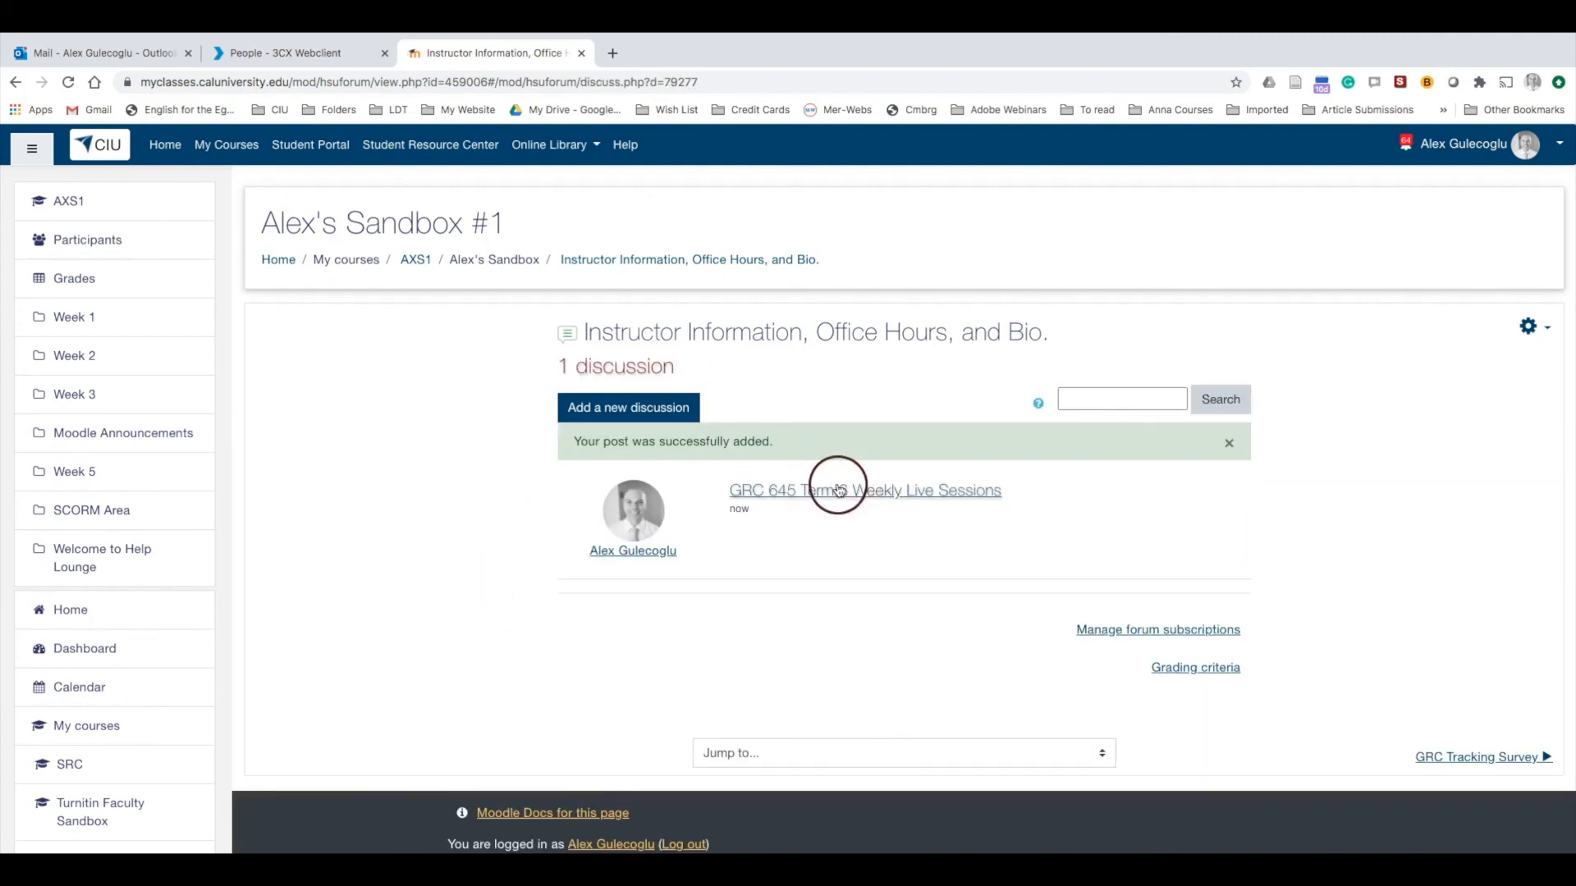
Step: Open the posted "GRC 645 Term 6 Weekly Live Sessions" discussion and check its message and join link
{"action": "left_click", "coordinate": [833, 501]}
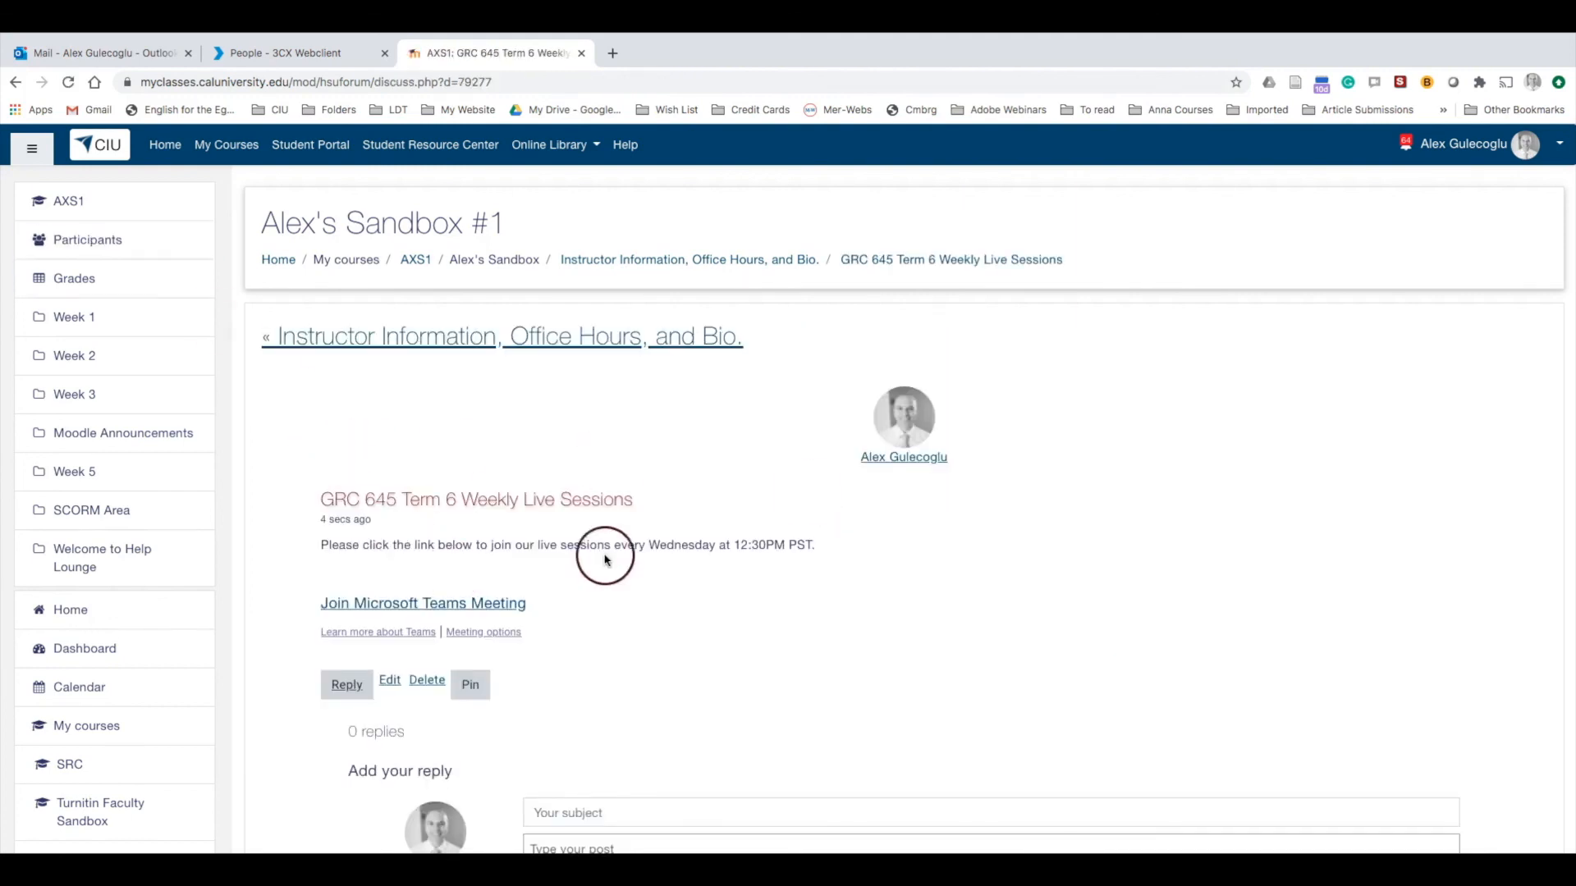
{"action": "scroll", "coordinate": [707, 556], "scroll_direction": "down", "scroll_amount": 1}
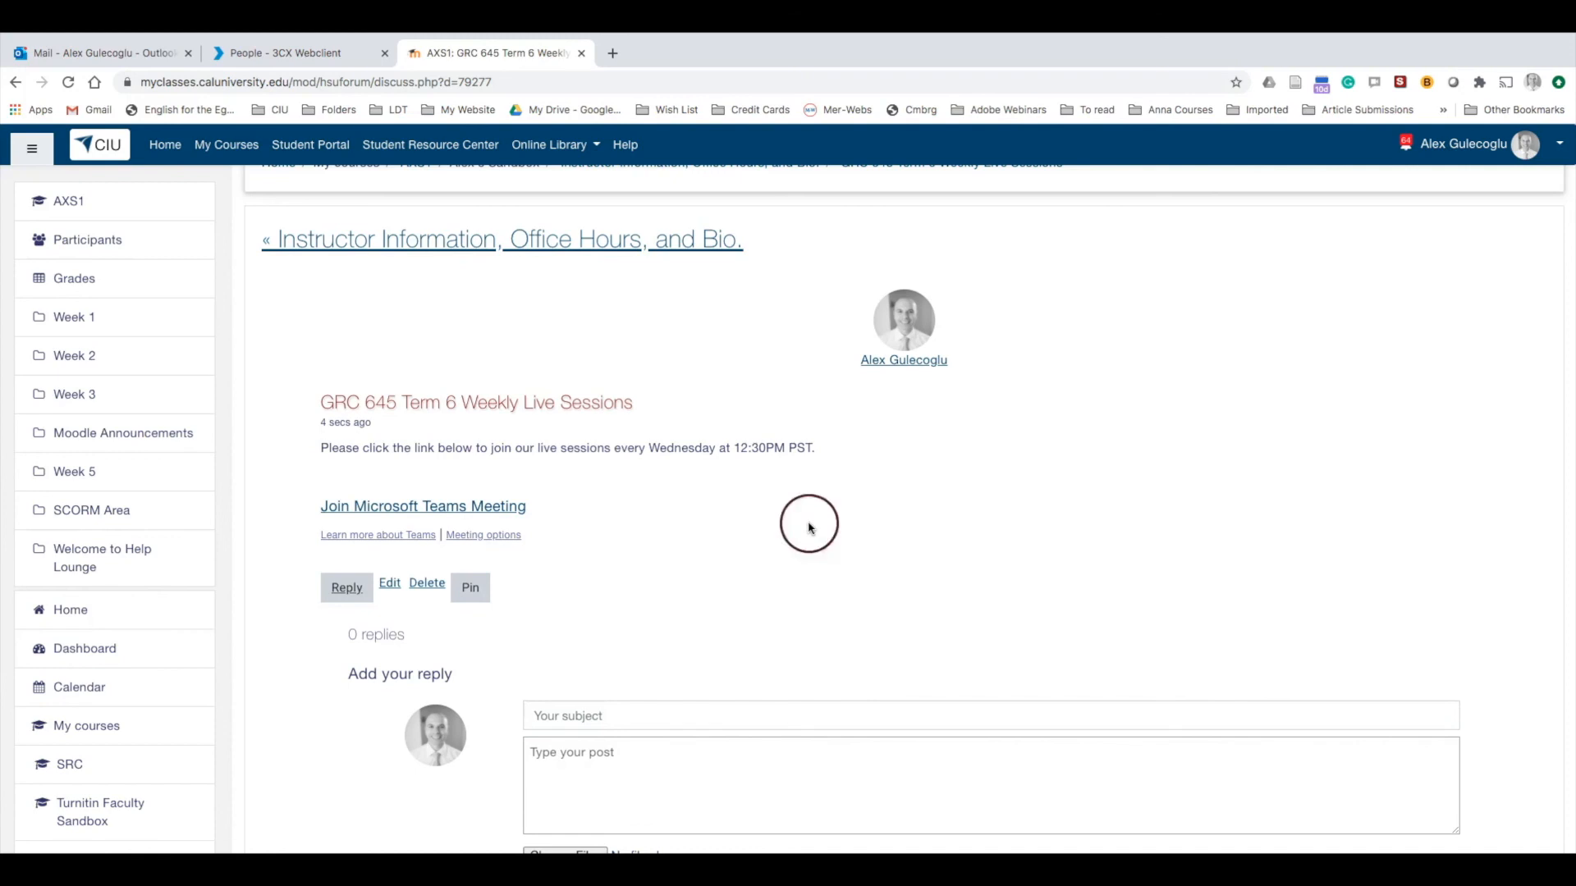
{"action": "left_click", "coordinate": [409, 463]}
{"action": "left_click", "coordinate": [692, 510]}
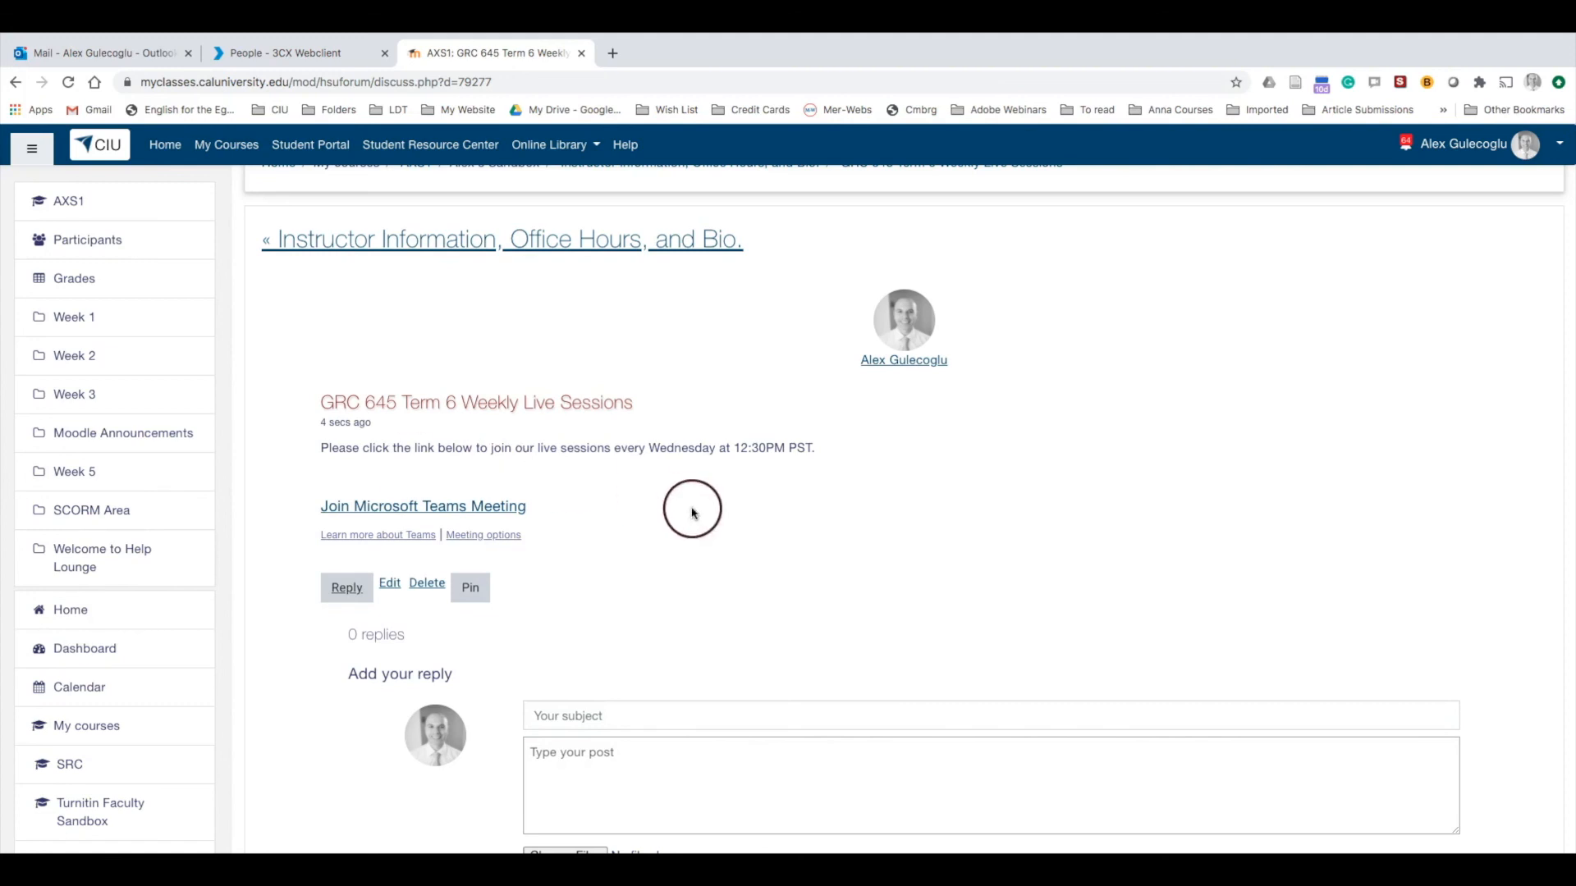